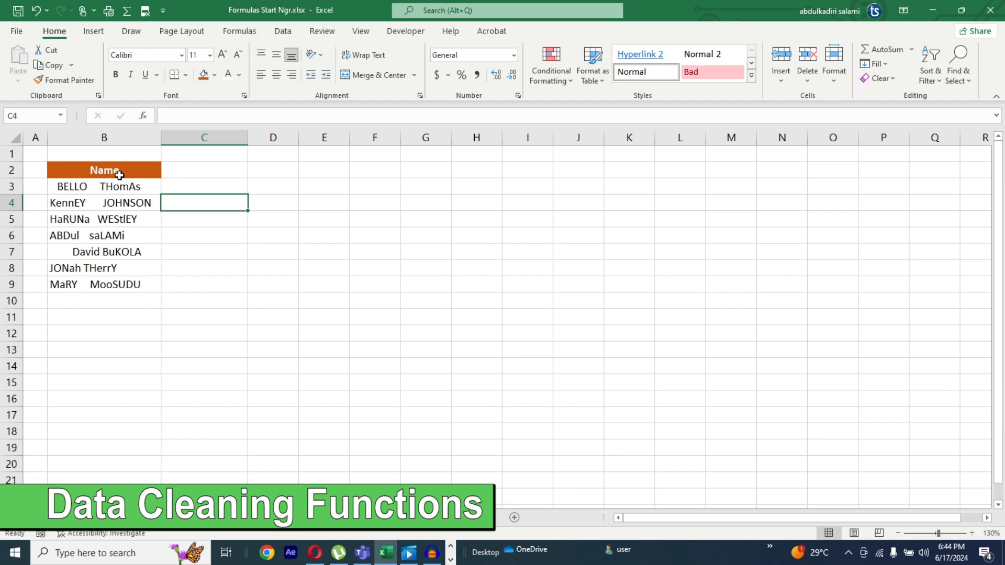
# - Enter the formula =TRIM(B3) in cell C3 to strip the extra spaces from the first name
pyautogui.click(114, 189)
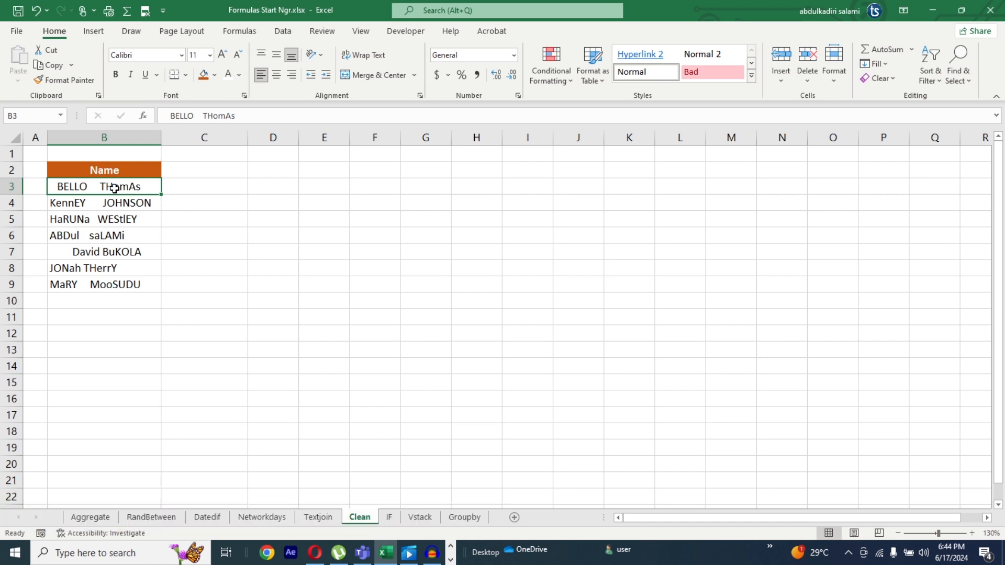
pyautogui.click(208, 192)
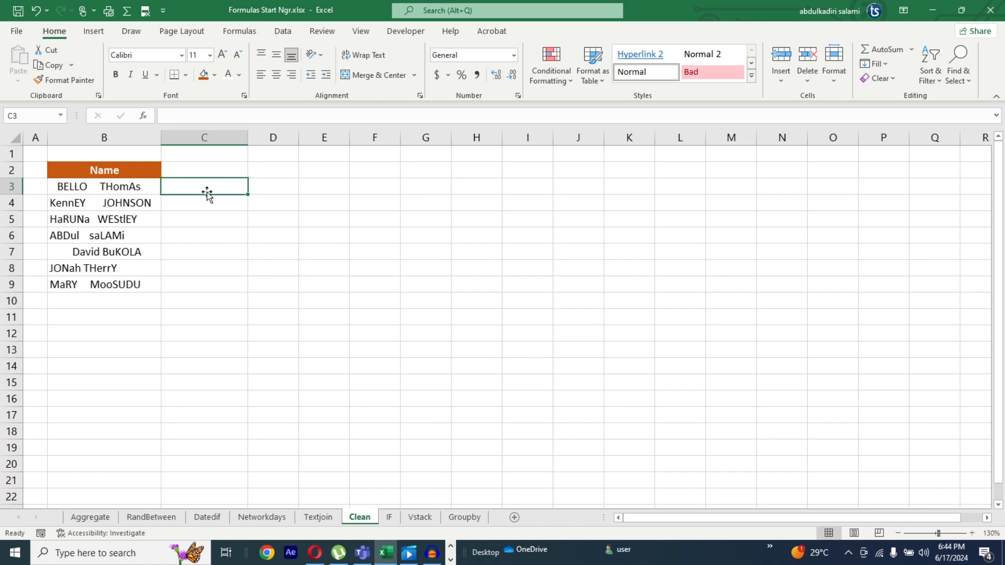
pyautogui.write('=')
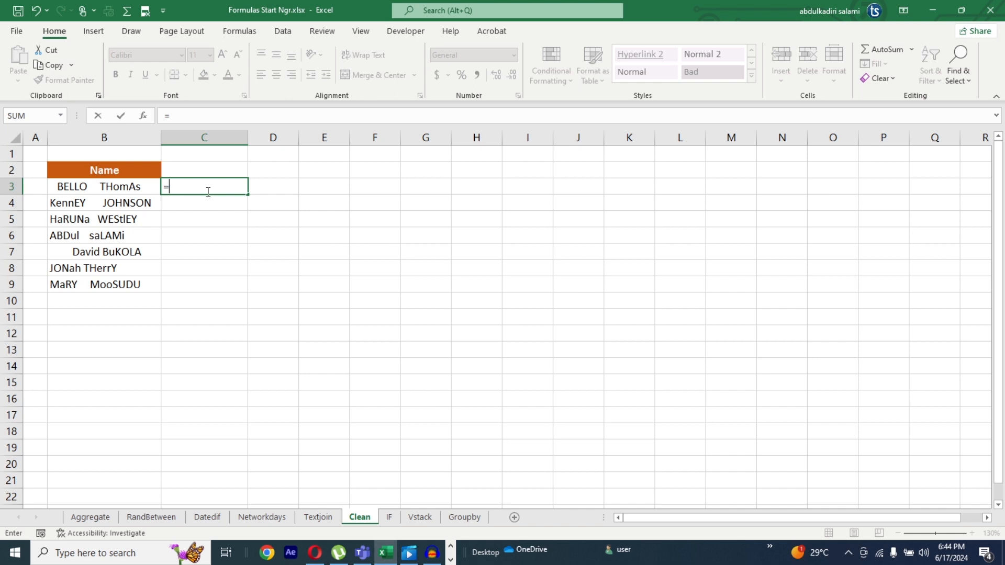
pyautogui.write('TRIM')
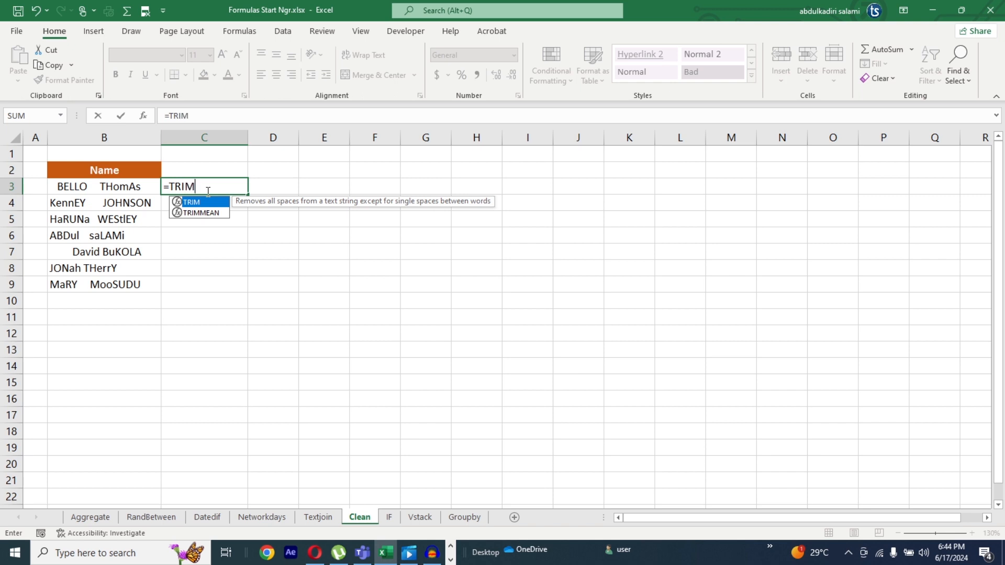
pyautogui.write('(')
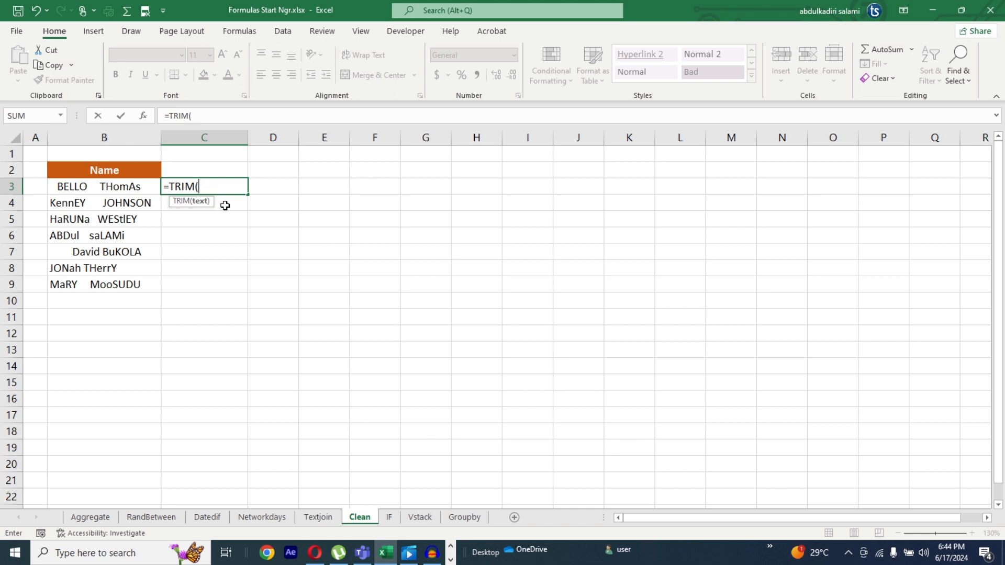
pyautogui.write('B3')
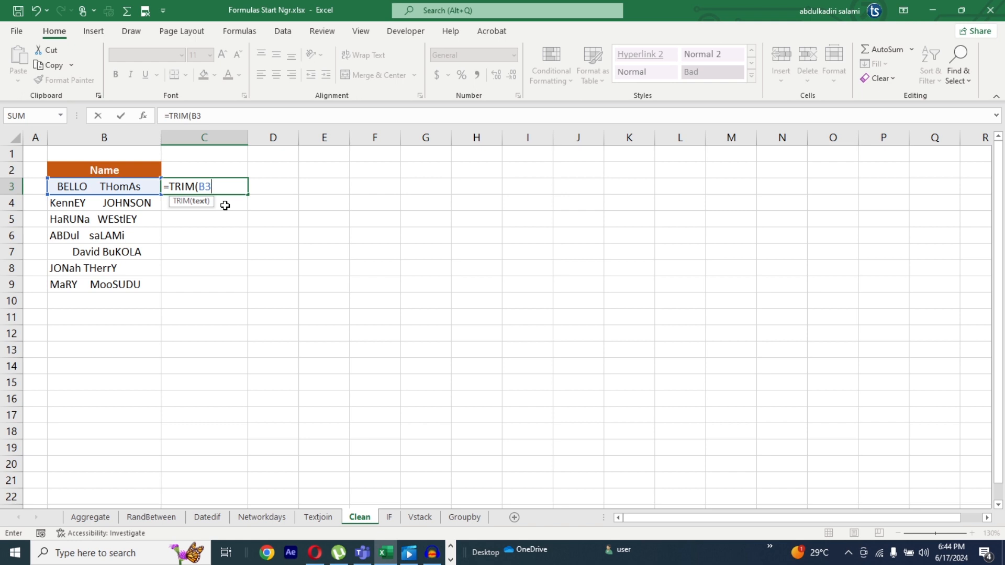
pyautogui.write(')')
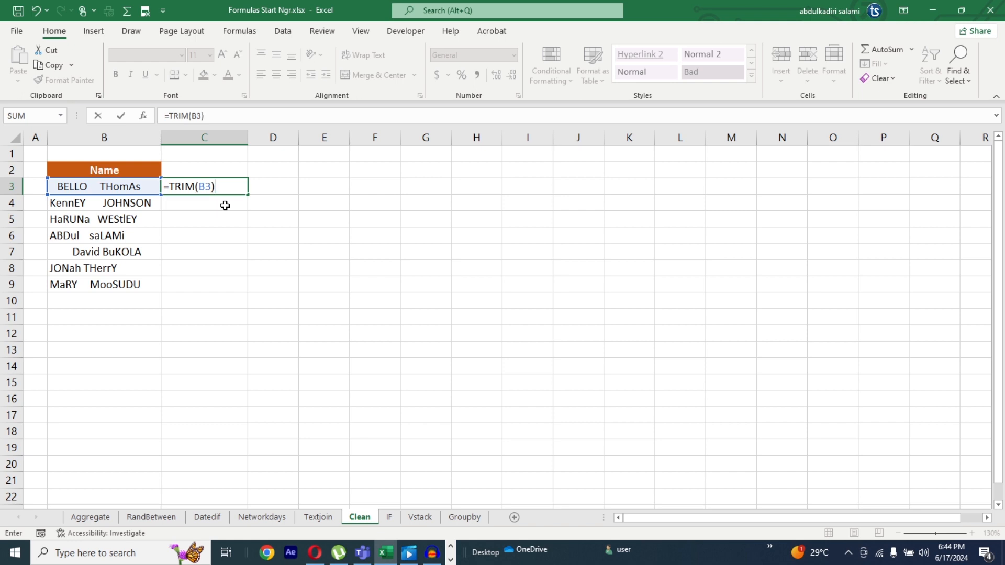
pyautogui.press('Return')
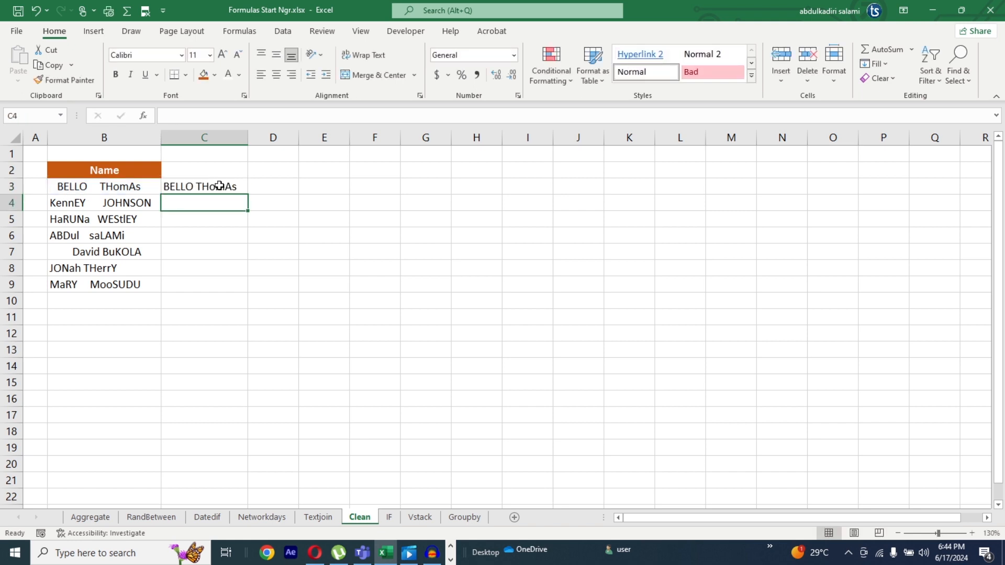
# - Fill the TRIM formula from C3 down to C9 for the remaining names
pyautogui.click(220, 187)
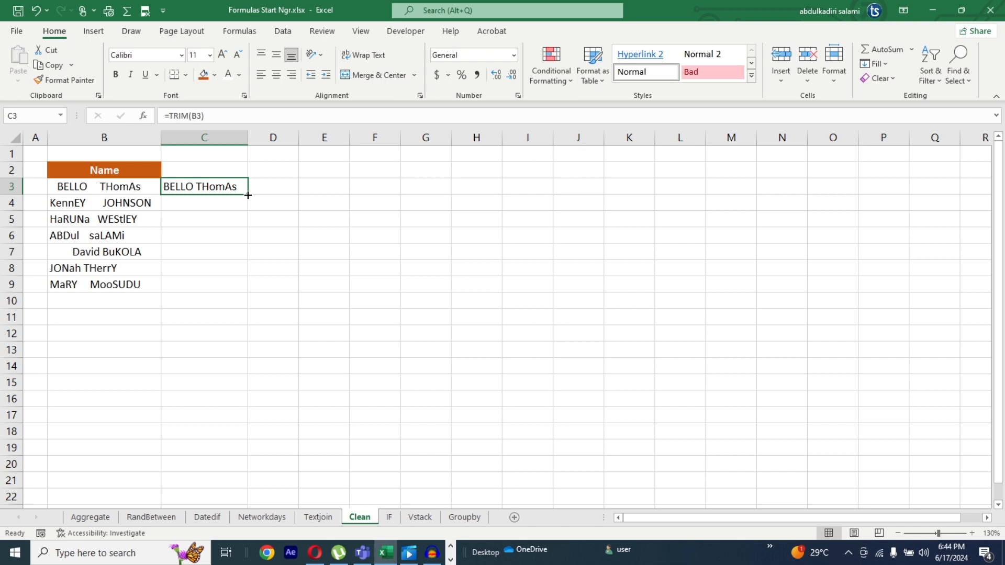
pyautogui.moveTo(248, 194); pyautogui.dragTo(247, 292)
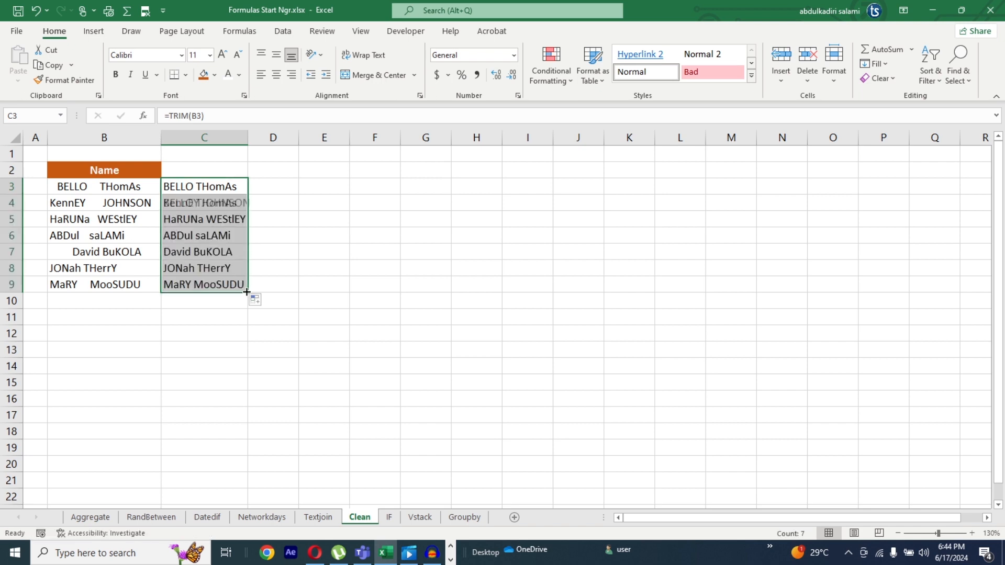
pyautogui.click(267, 240)
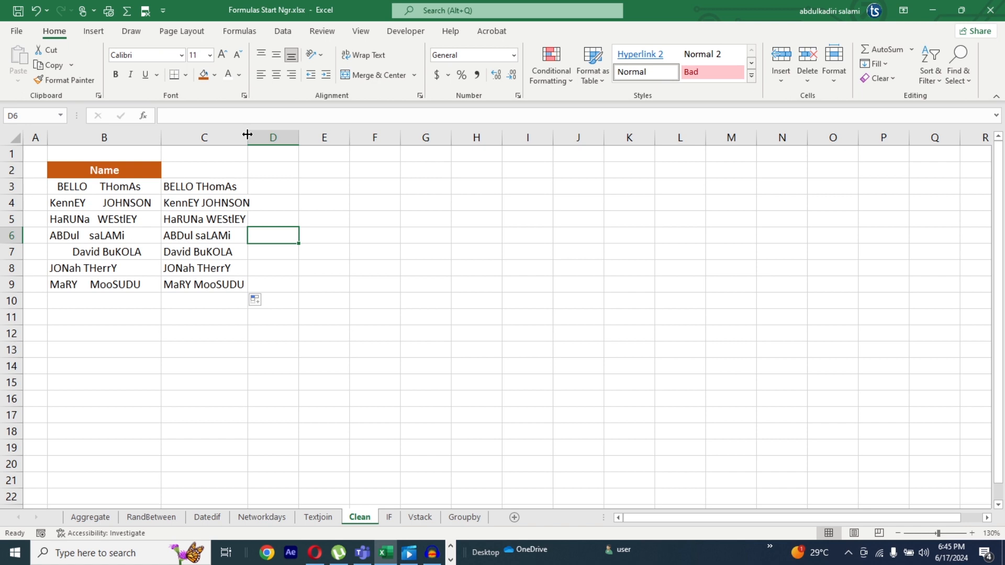
# - Wrap the formula in C3 with PROPER so it reads =PROPER(TRIM(B3))
pyautogui.click(202, 189)
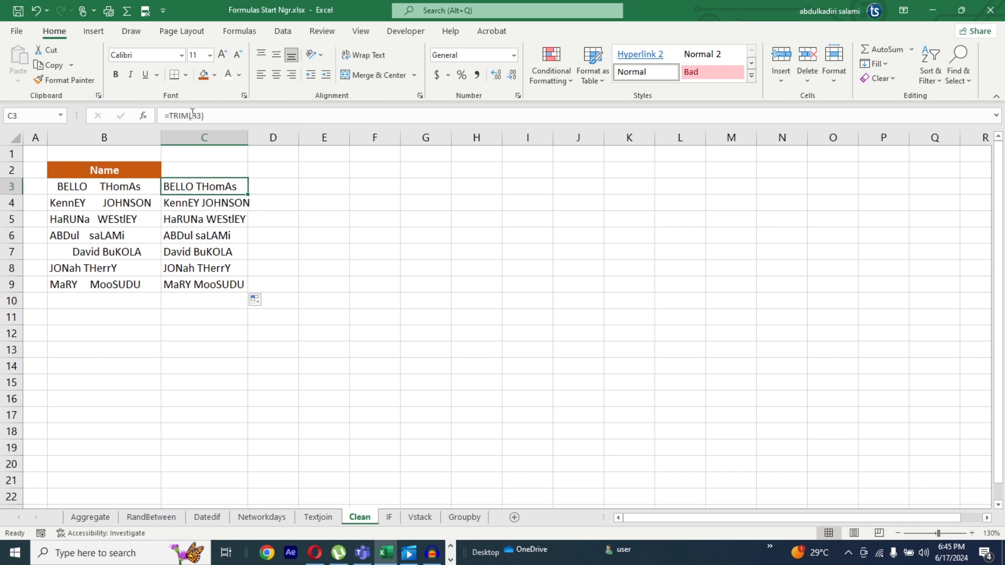
pyautogui.click(171, 114)
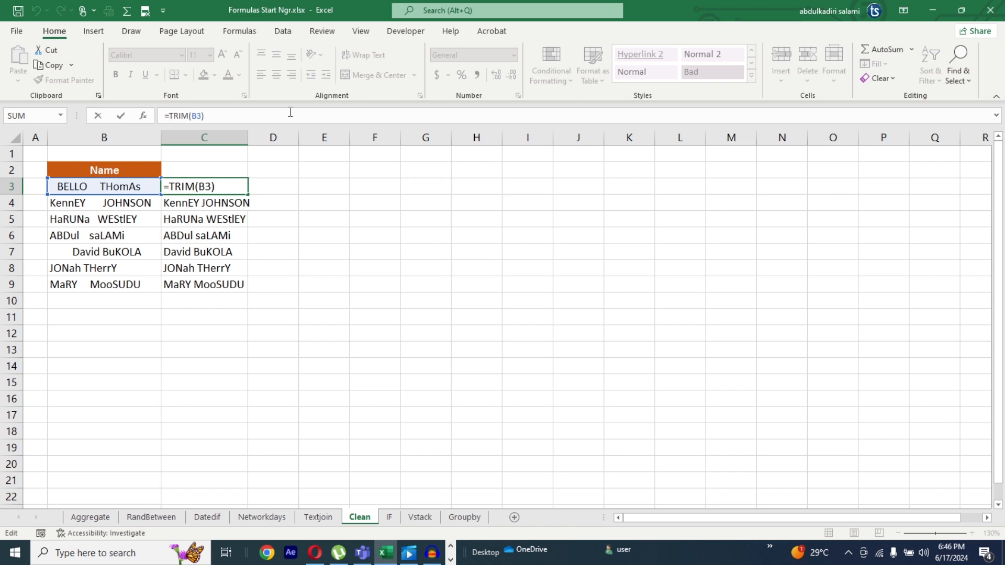
pyautogui.write('PROPER')
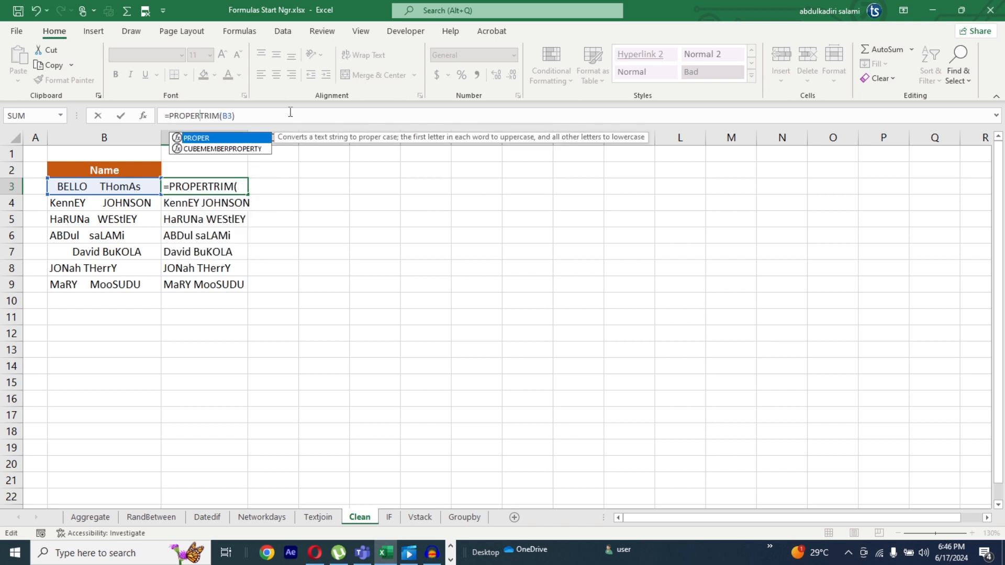
pyautogui.write('(')
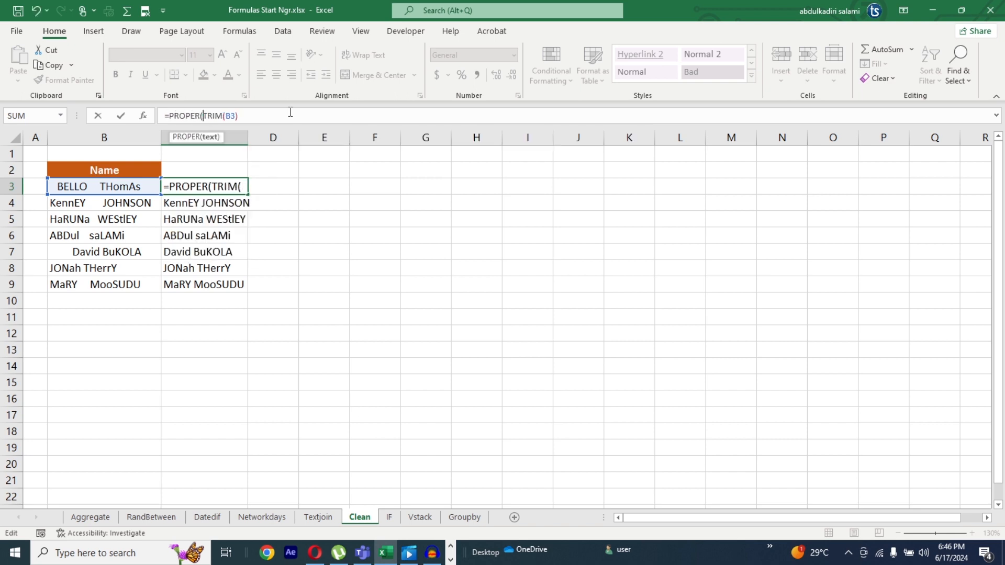
pyautogui.click(303, 115)
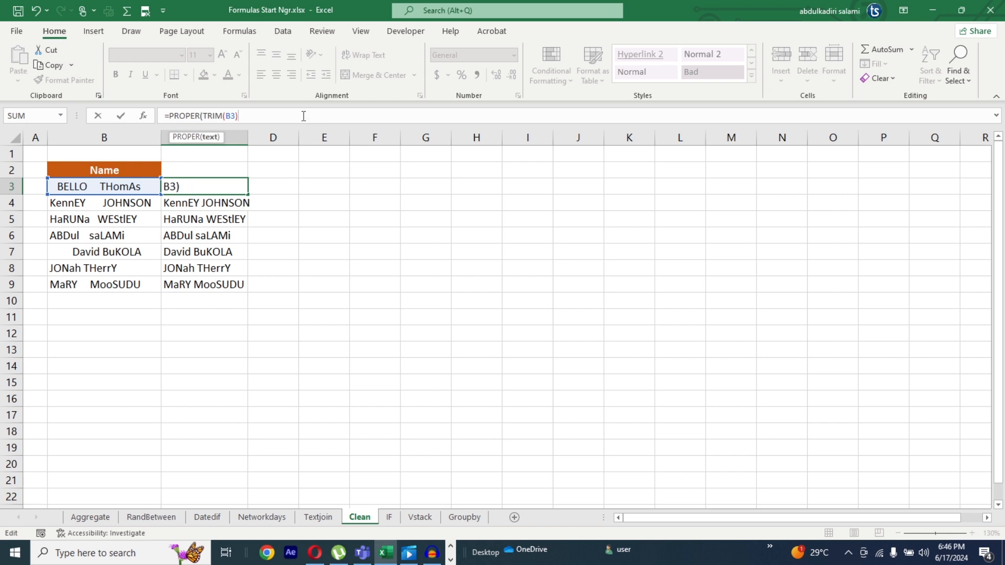
pyautogui.write(')')
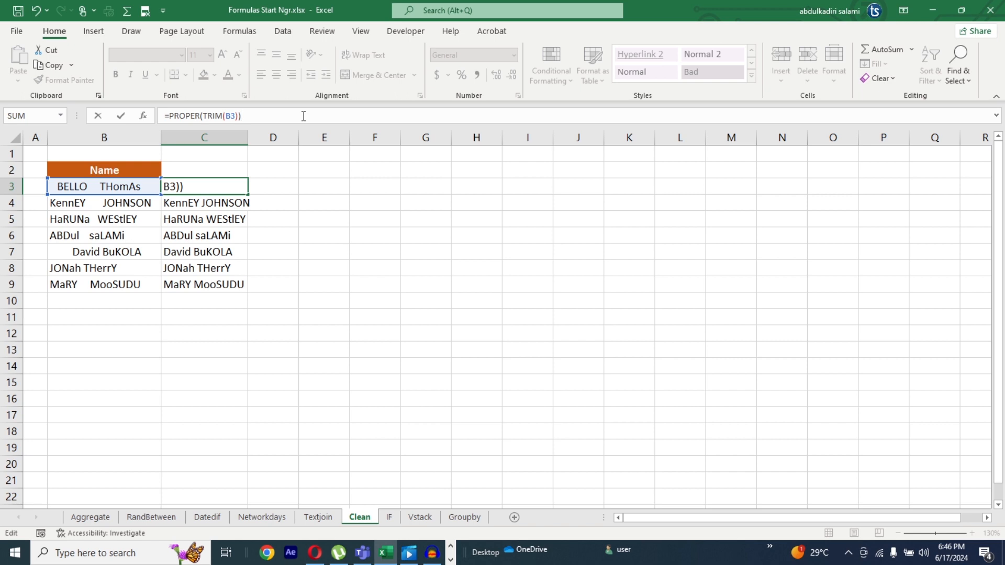
pyautogui.press('Return')
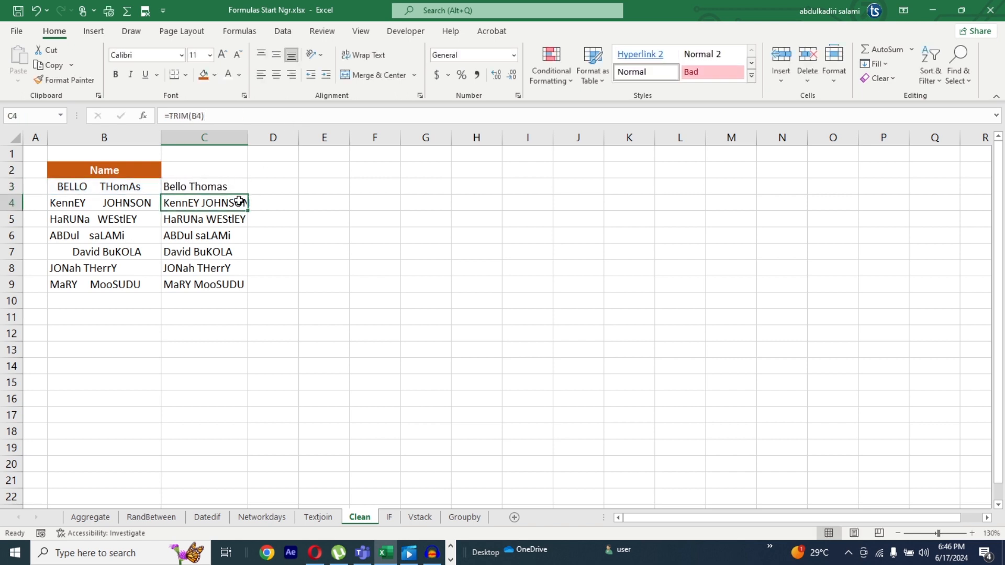
# - Copy the PROPER and TRIM formula from C3 down through C9
pyautogui.click(227, 190)
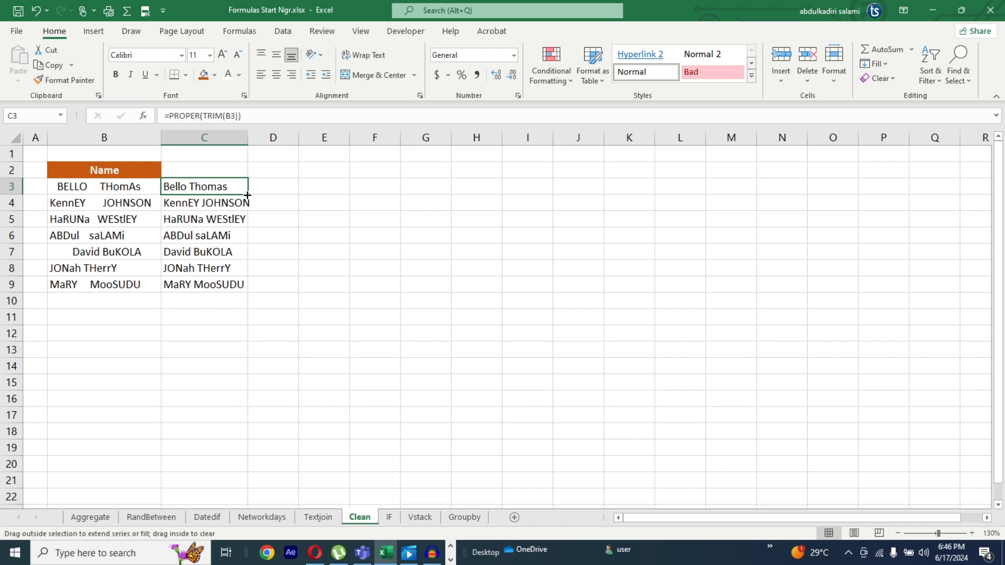
pyautogui.doubleClick(247, 195)
pyautogui.click(266, 192)
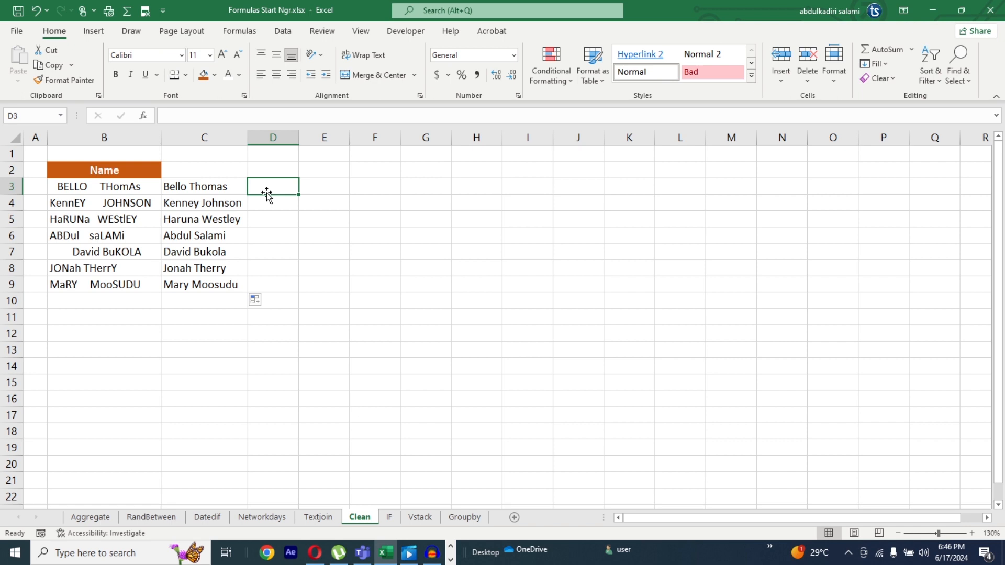
# - Replace PROPER with UPPER in the formula in C3 so it reads =UPPER(TRIM(B3))
pyautogui.click(214, 189)
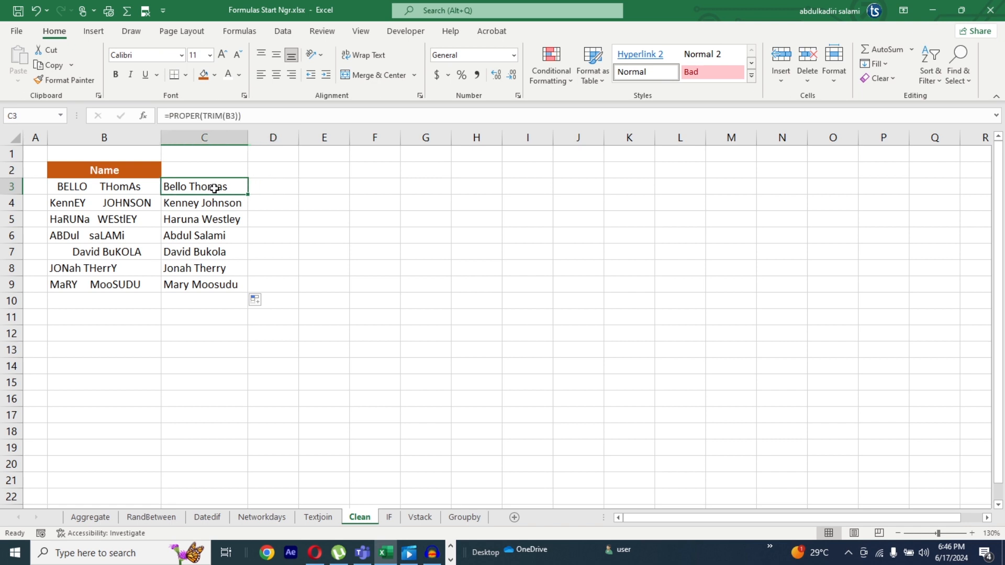
pyautogui.click(199, 116)
pyautogui.press('Right')
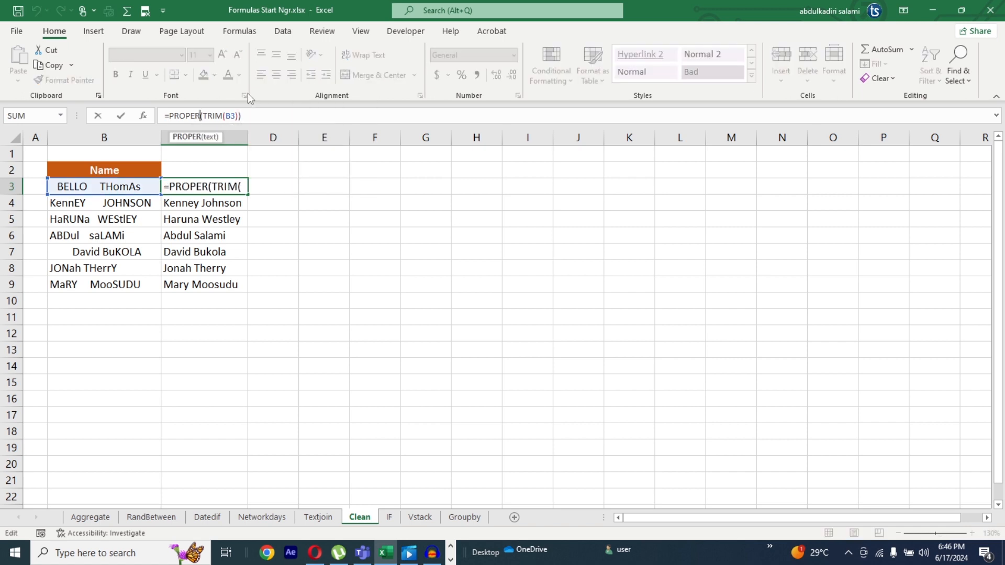
pyautogui.press('BackSpace')
pyautogui.press('BackSpace')
pyautogui.press('BackSpace')
pyautogui.press('BackSpace')
pyautogui.press('BackSpace')
pyautogui.press('BackSpace')
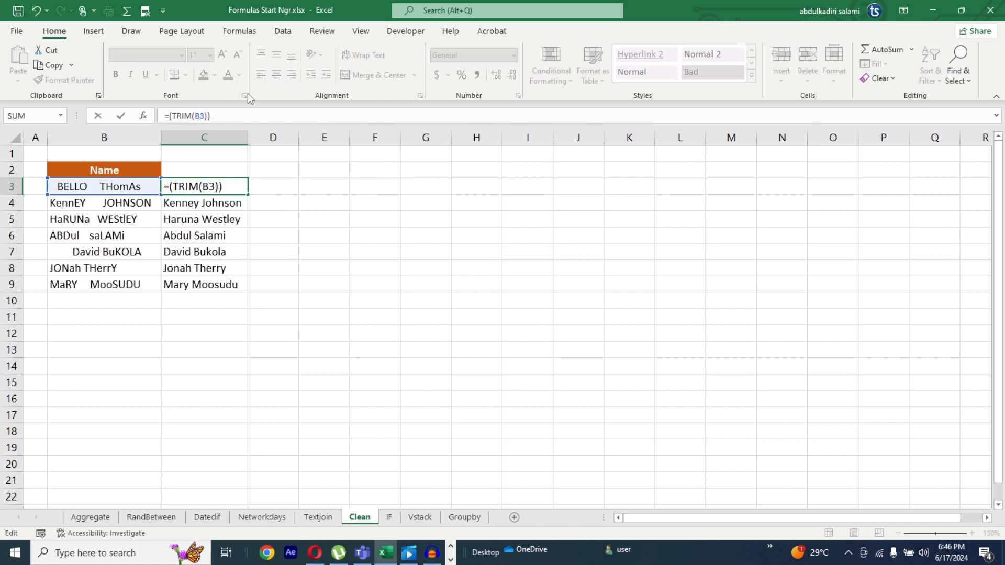
pyautogui.write('UPP')
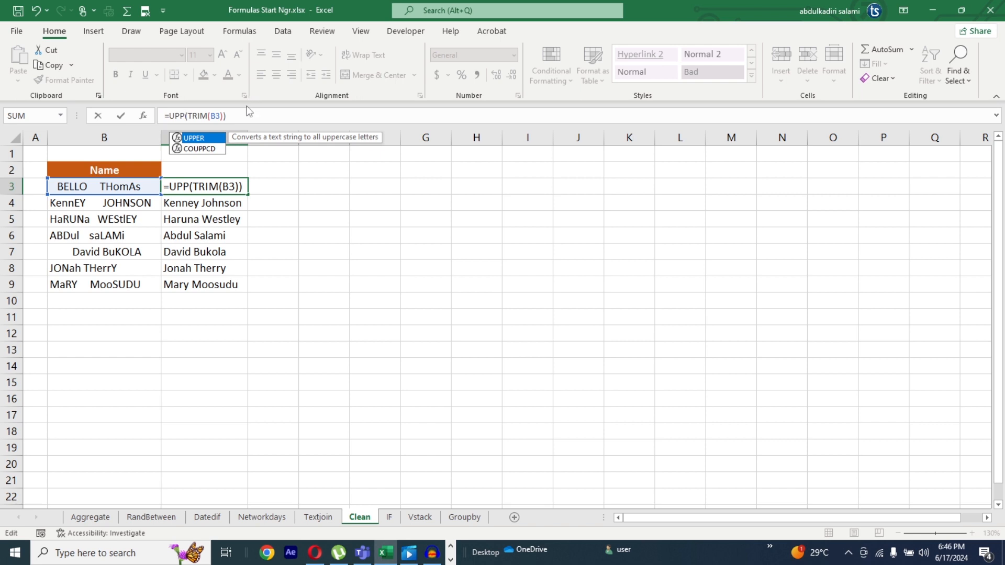
pyautogui.doubleClick(212, 138)
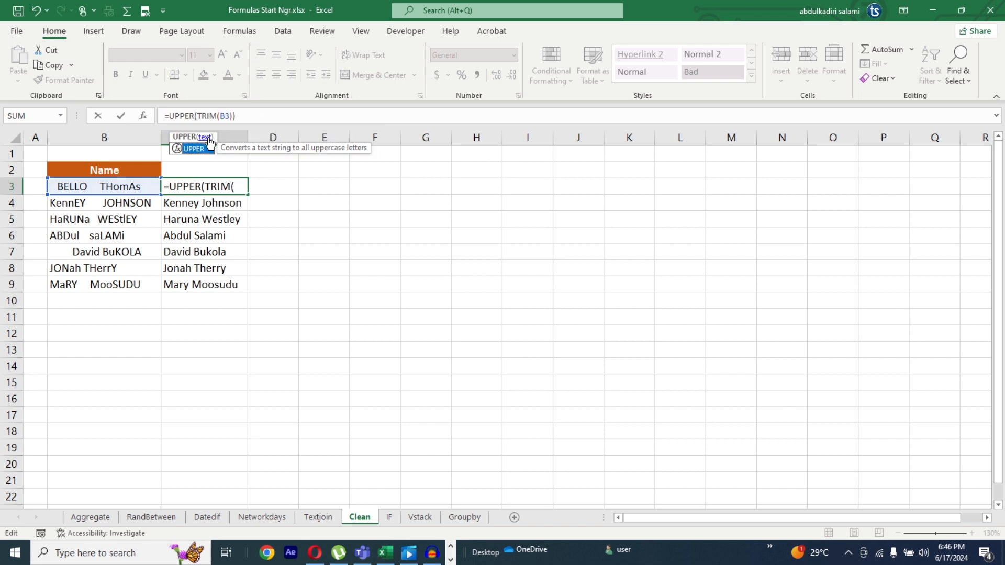
pyautogui.press('Return')
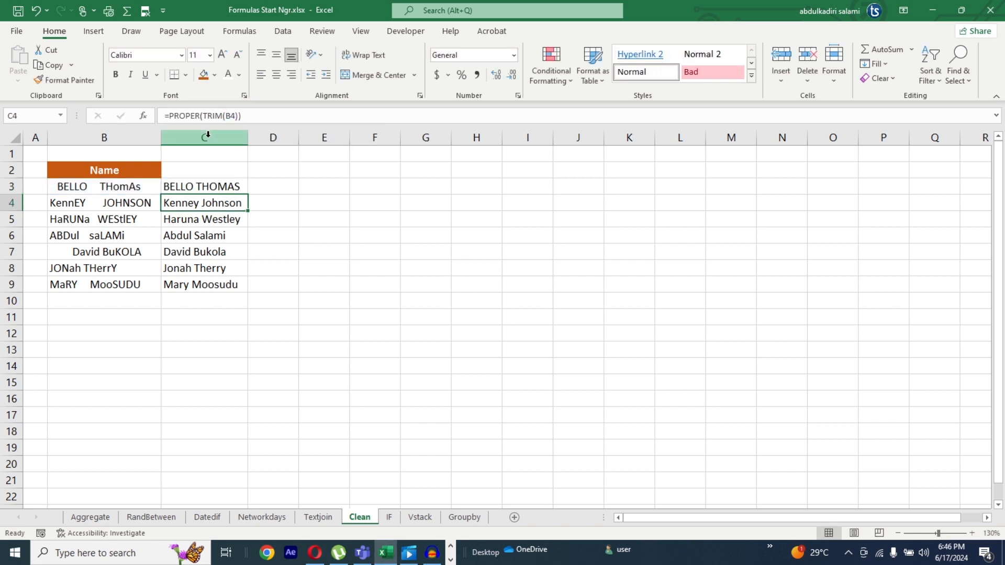
# - Fill the UPPER and TRIM formula from C3 down to C9 to capitalise all the names
pyautogui.click(212, 187)
pyautogui.doubleClick(247, 195)
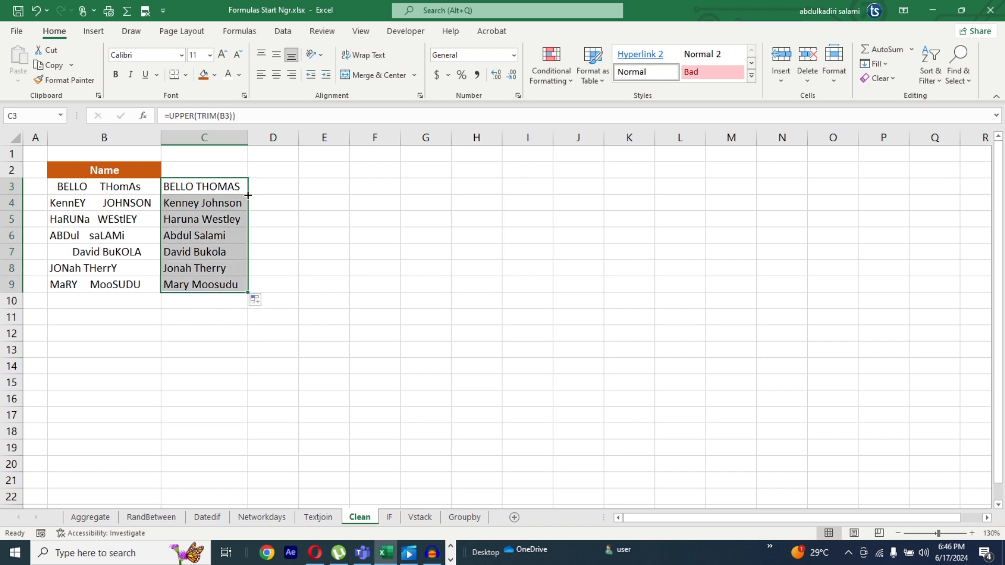
pyautogui.click(275, 200)
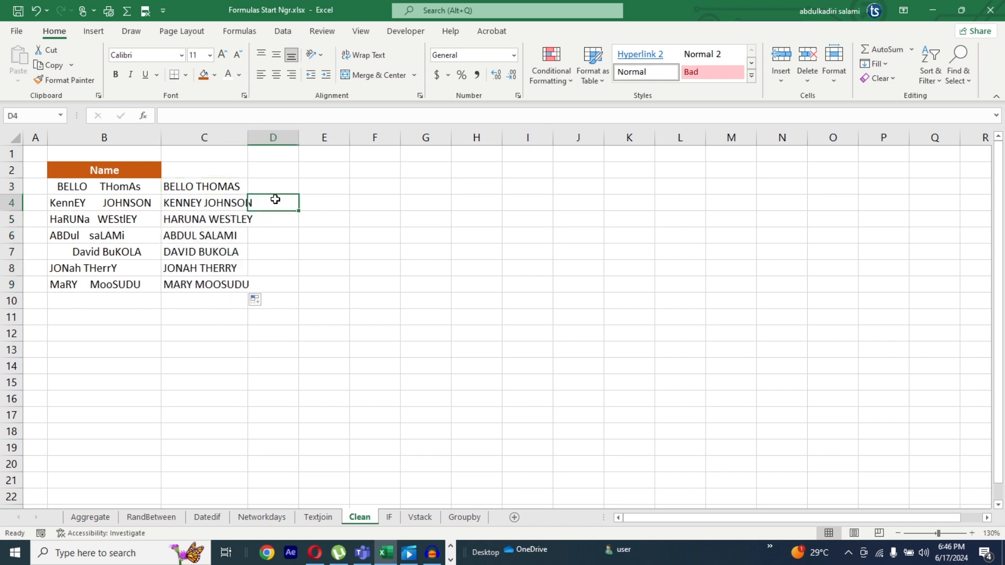
# - Replace UPPER with LOWER in the formula in C3 so it reads =LOWER(TRIM(B3))
pyautogui.click(231, 188)
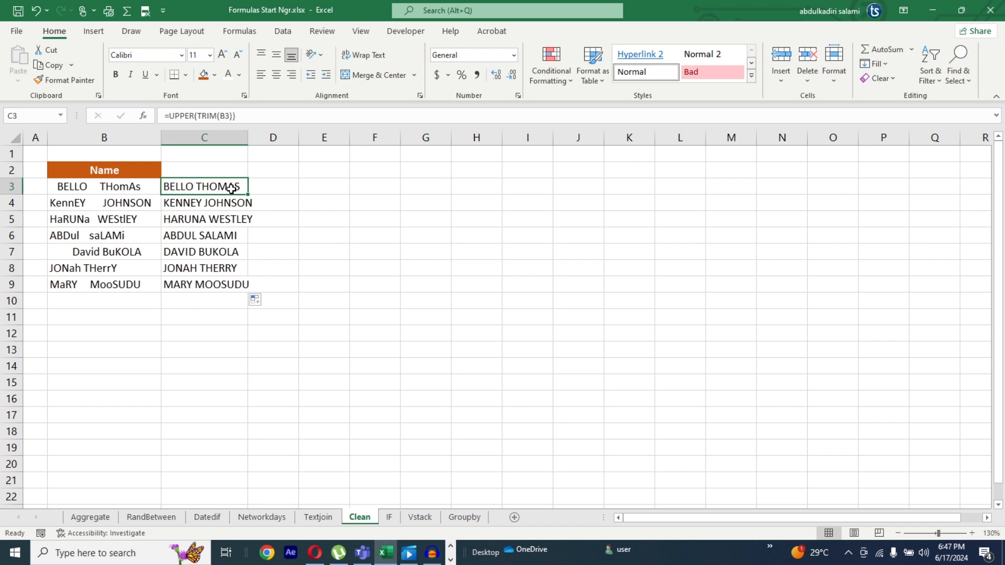
pyautogui.click(194, 116)
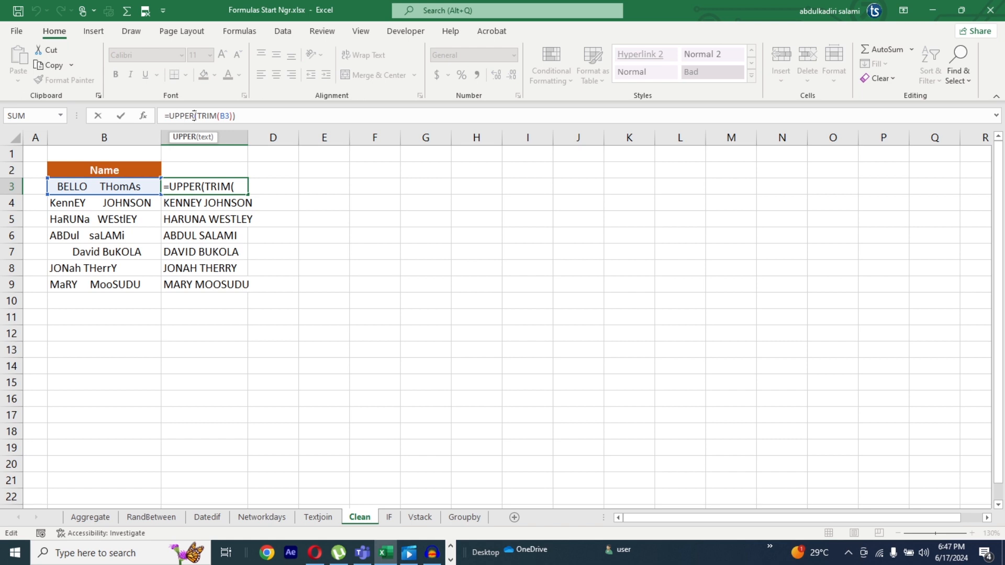
pyautogui.press('BackSpace')
pyautogui.press('BackSpace')
pyautogui.press('BackSpace')
pyautogui.press('BackSpace')
pyautogui.press('BackSpace')
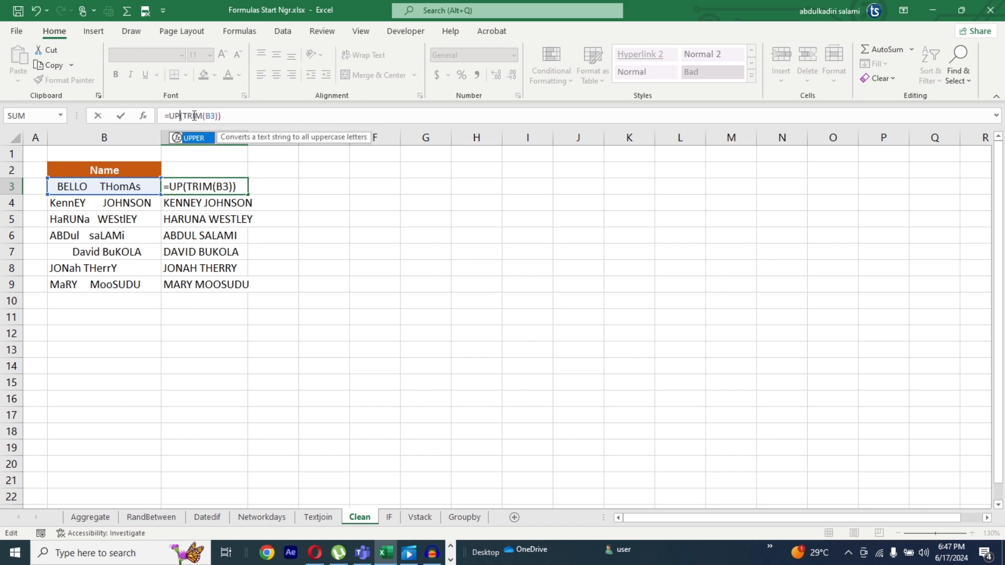
pyautogui.write('LOWE')
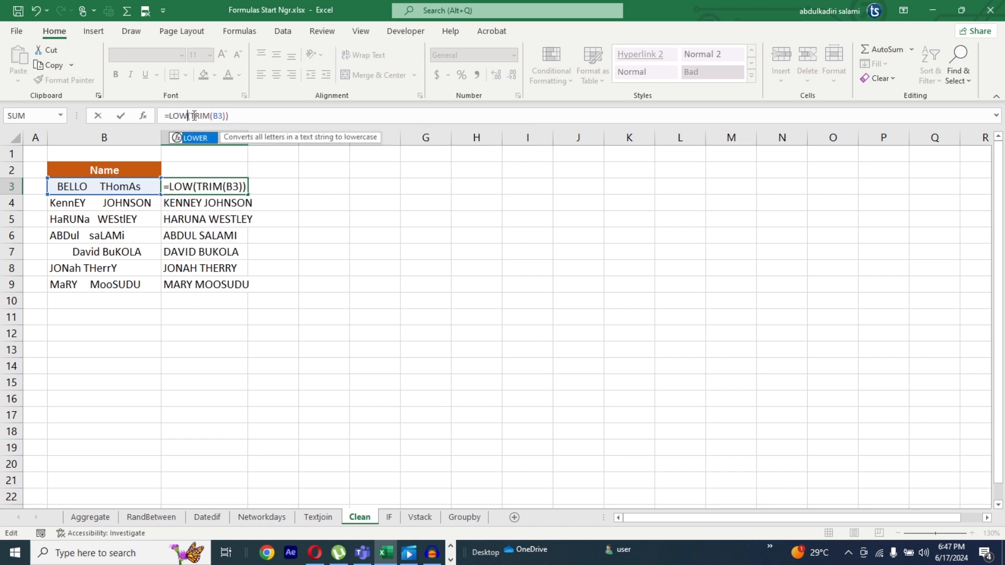
pyautogui.write('R')
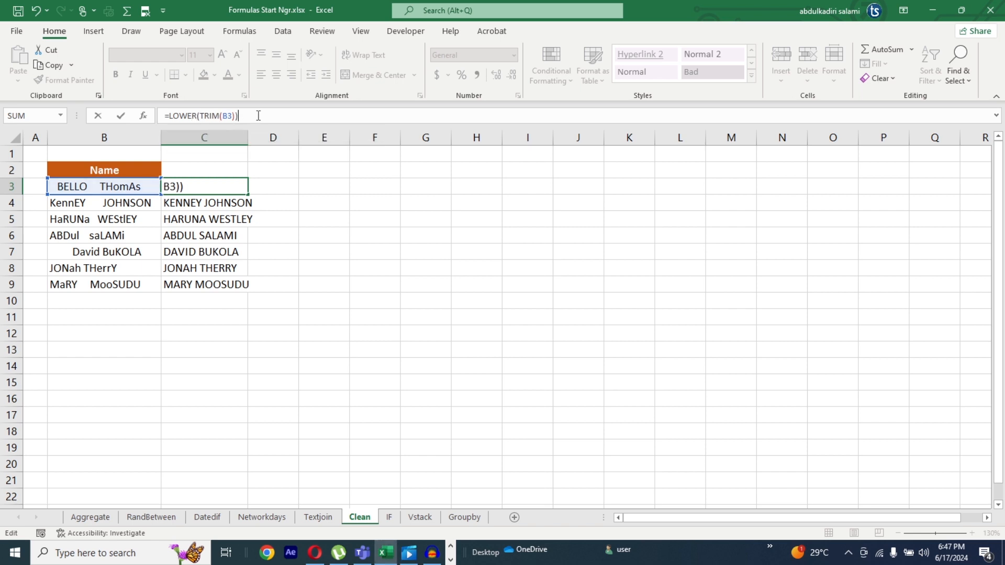
pyautogui.press('Return')
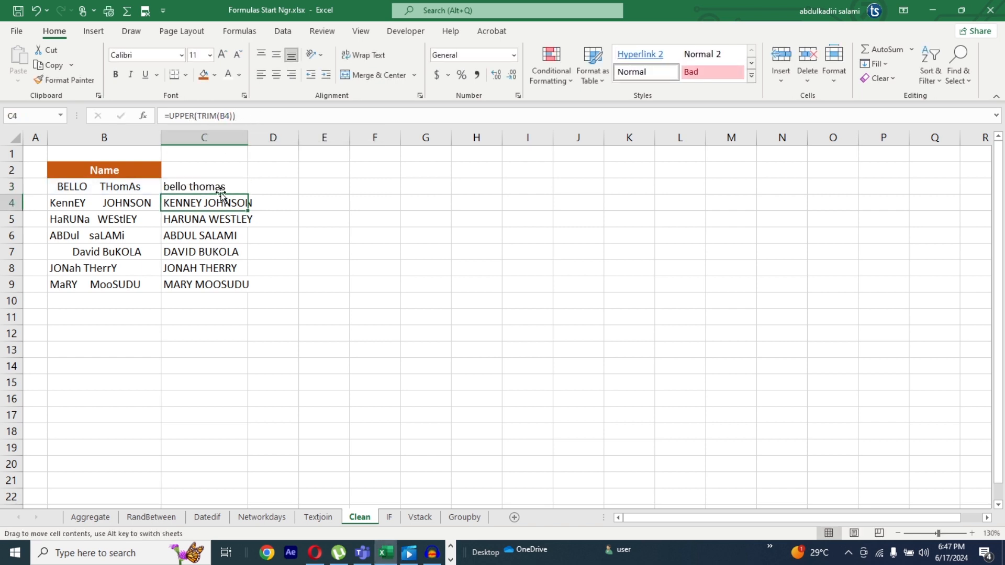
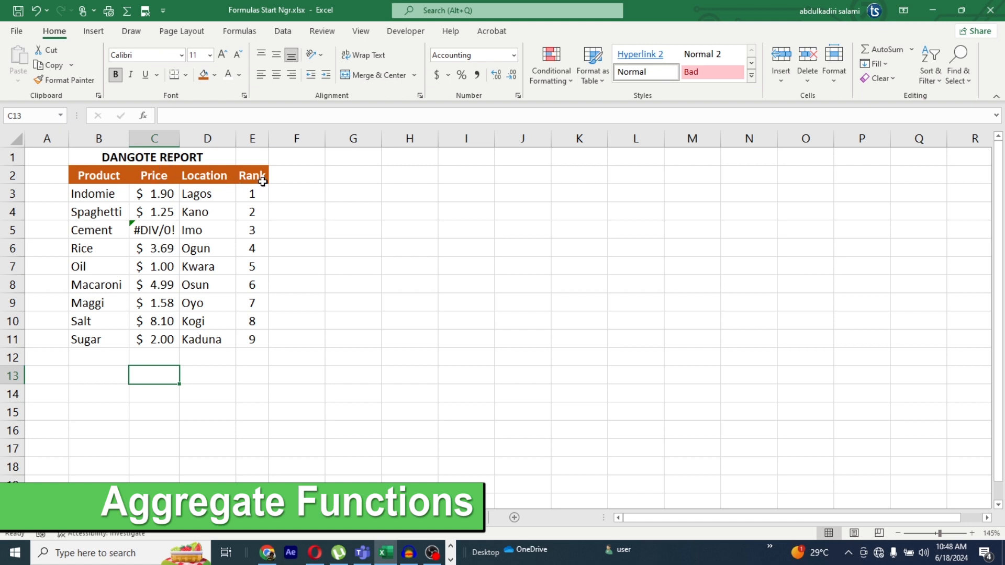
# - Try to average the prices in B13 with =AVERAGE(C3:C11) and inspect the Cement price formula in C5
pyautogui.click(107, 377)
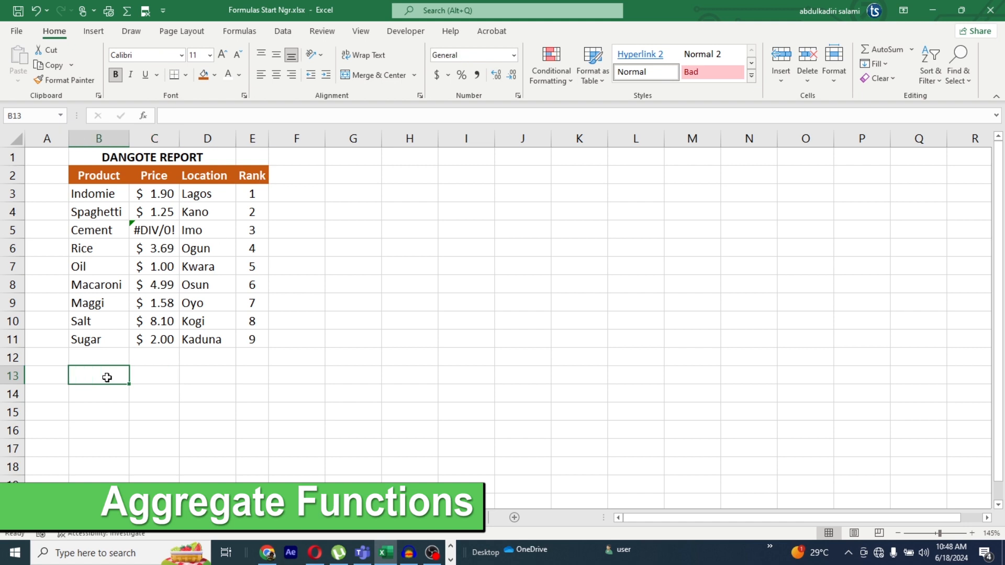
pyautogui.write('=AVERAGE')
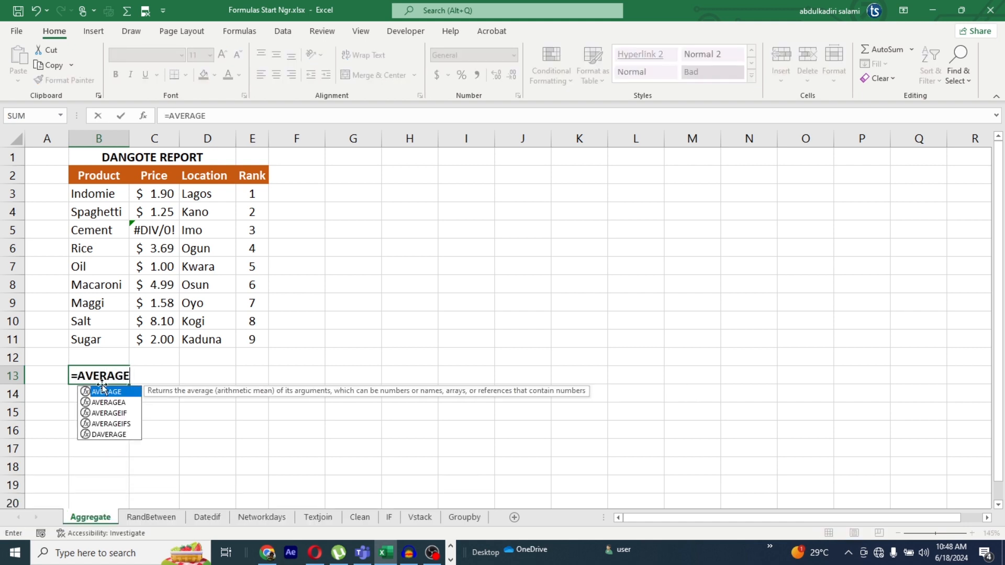
pyautogui.write('(')
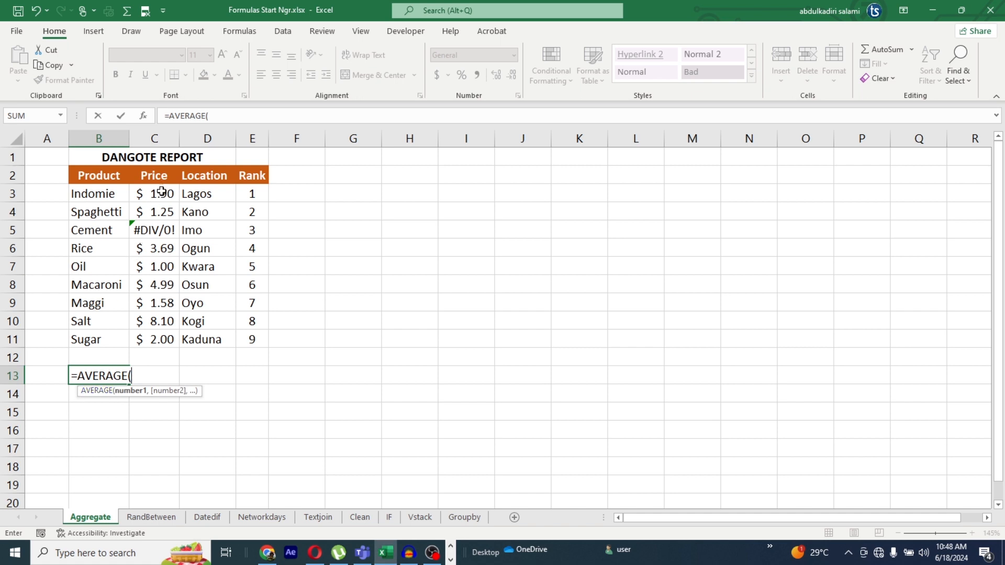
pyautogui.moveTo(162, 192); pyautogui.dragTo(161, 332)
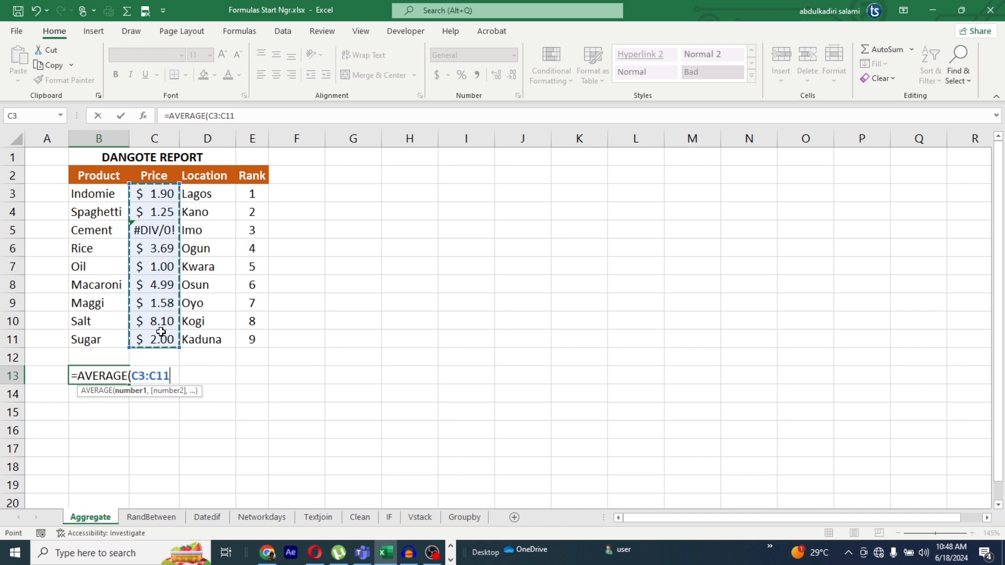
pyautogui.write(')')
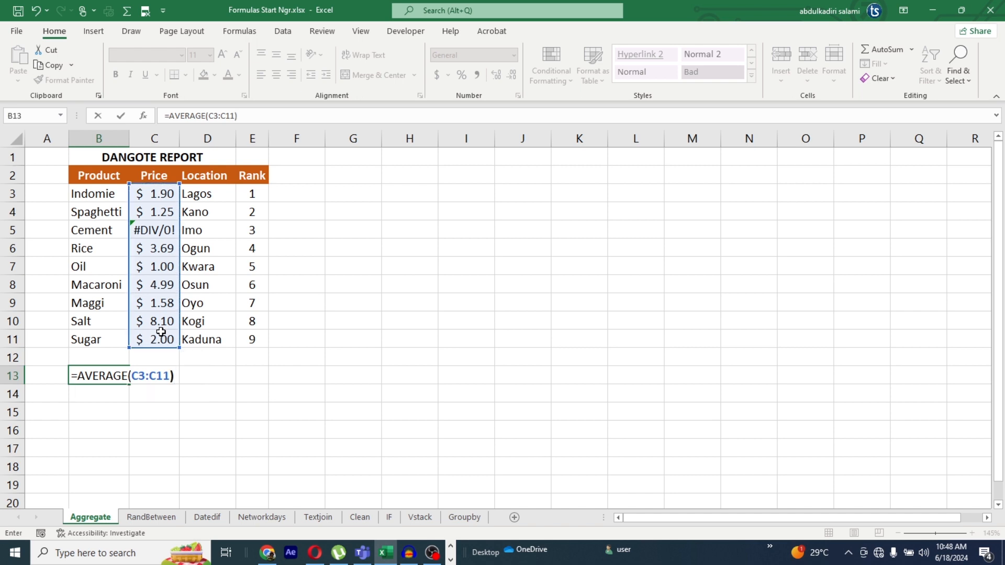
pyautogui.press('Return')
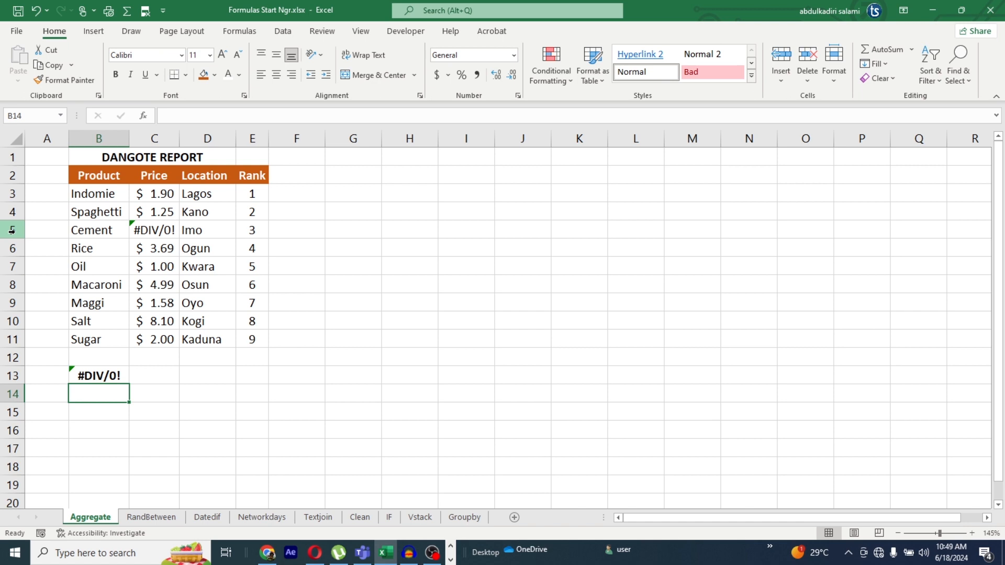
pyautogui.click(151, 230)
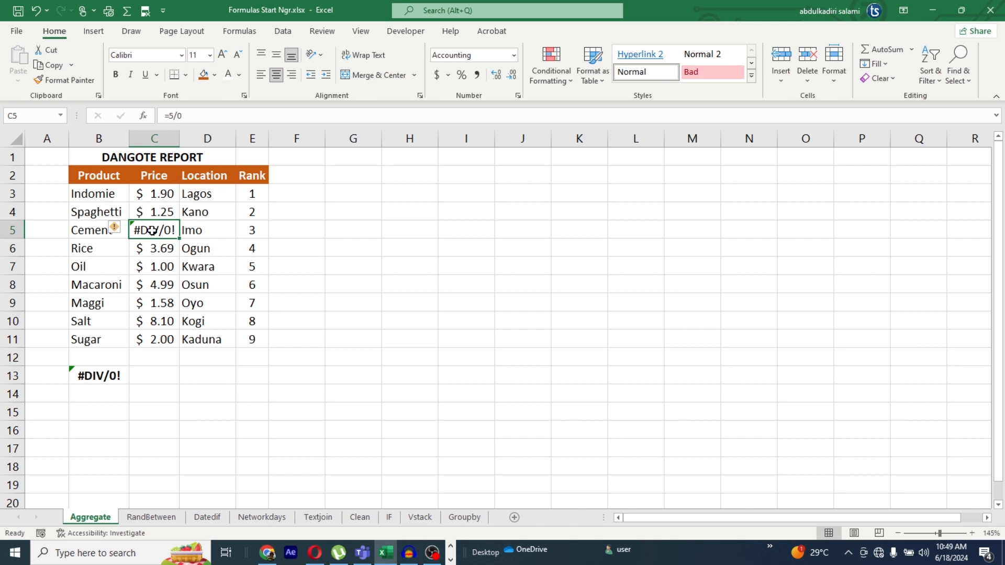
# - Replace the formula in B13 with =SUM(C3:C11) to try totalling the prices
pyautogui.click(99, 376)
pyautogui.write('=SUM')
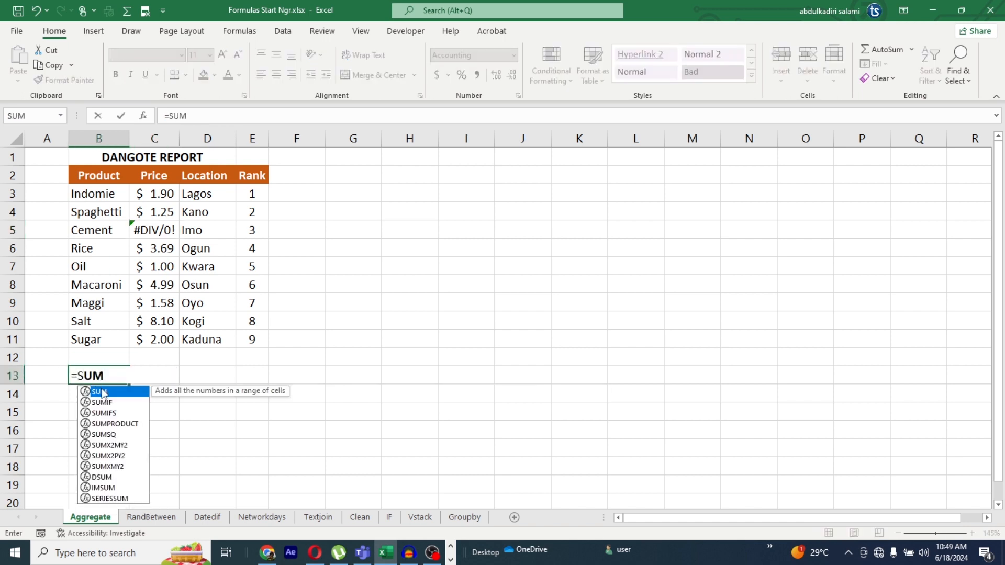
pyautogui.doubleClick(103, 393)
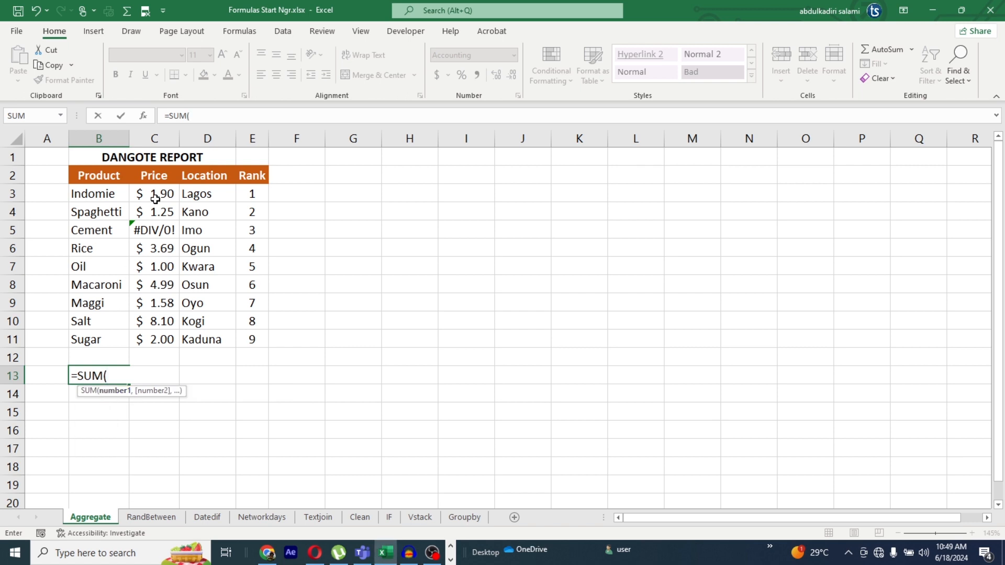
pyautogui.moveTo(158, 194); pyautogui.dragTo(167, 348)
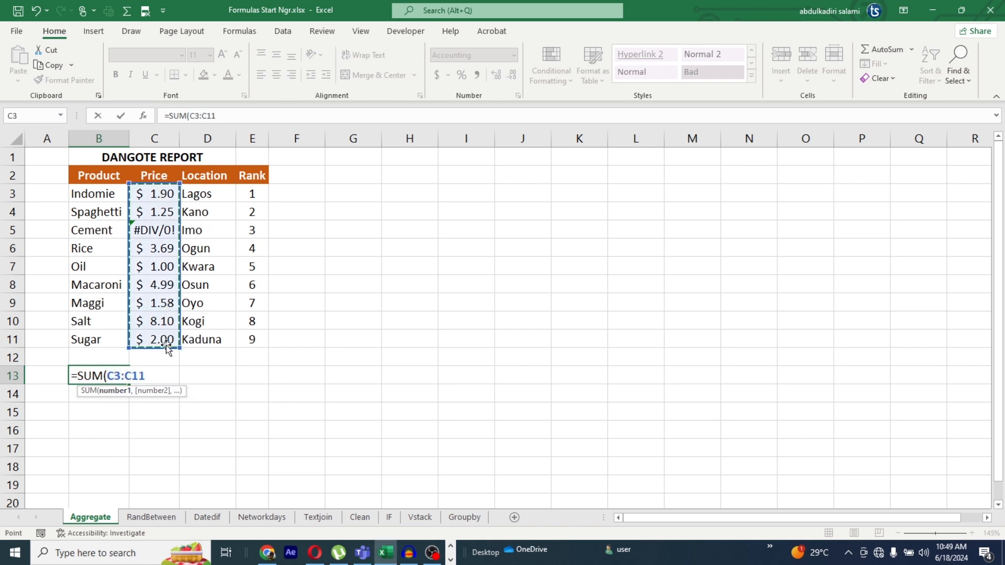
pyautogui.write(')')
pyautogui.press('Return')
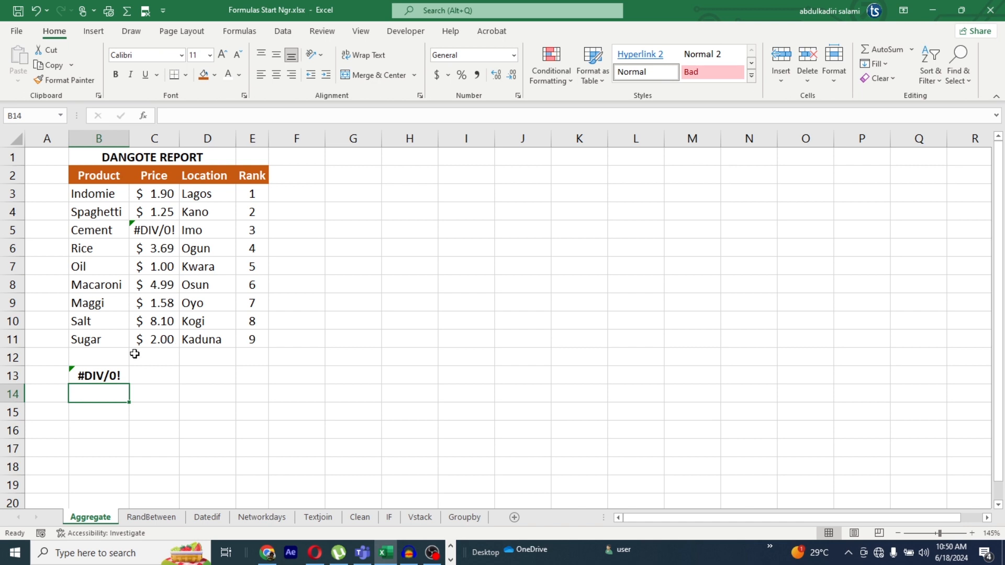
# - Clear B13 and enter =AGGREGATE(1,6,C3:C11) to average the prices while ignoring error values
pyautogui.click(104, 377)
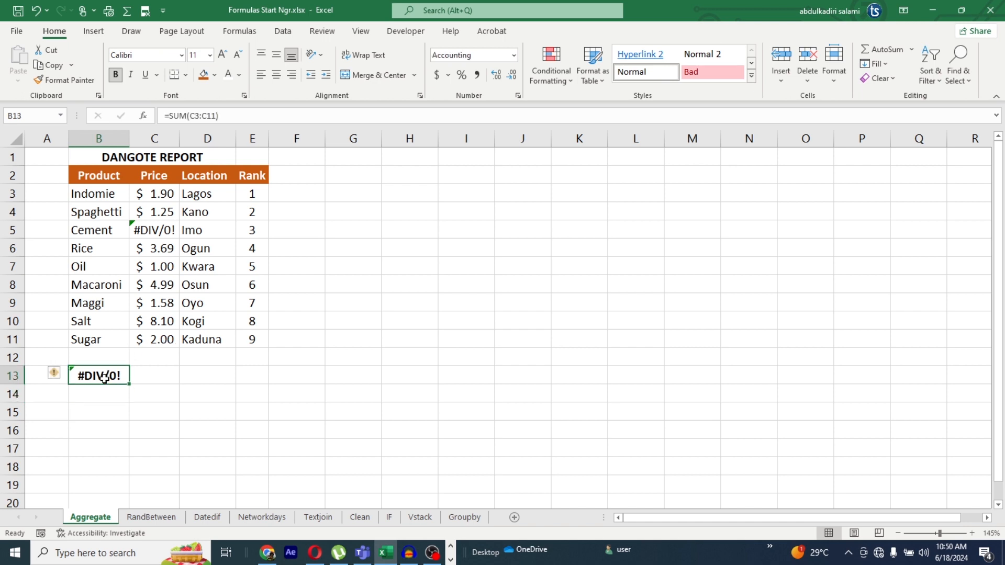
pyautogui.press('Delete')
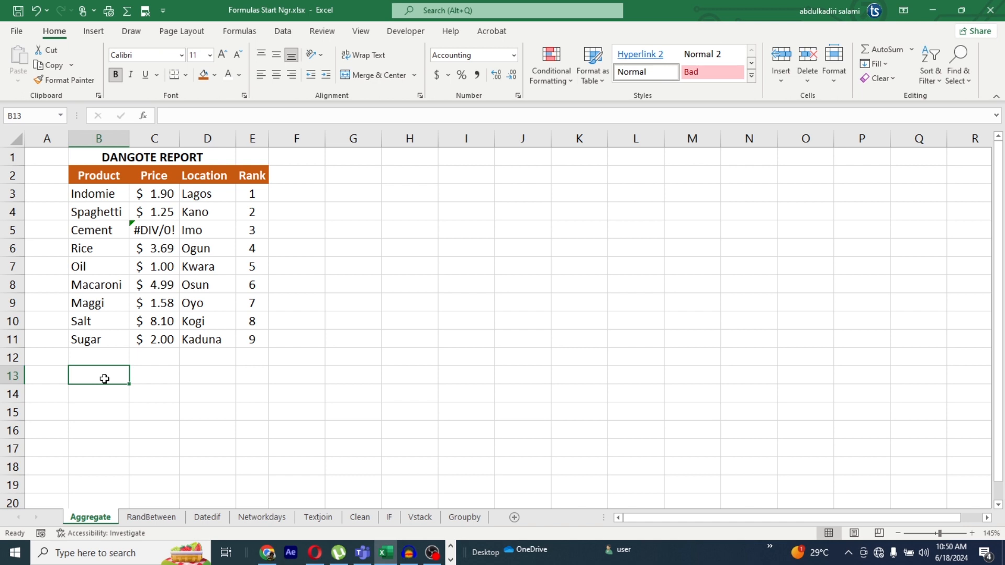
pyautogui.write('=AGGRE')
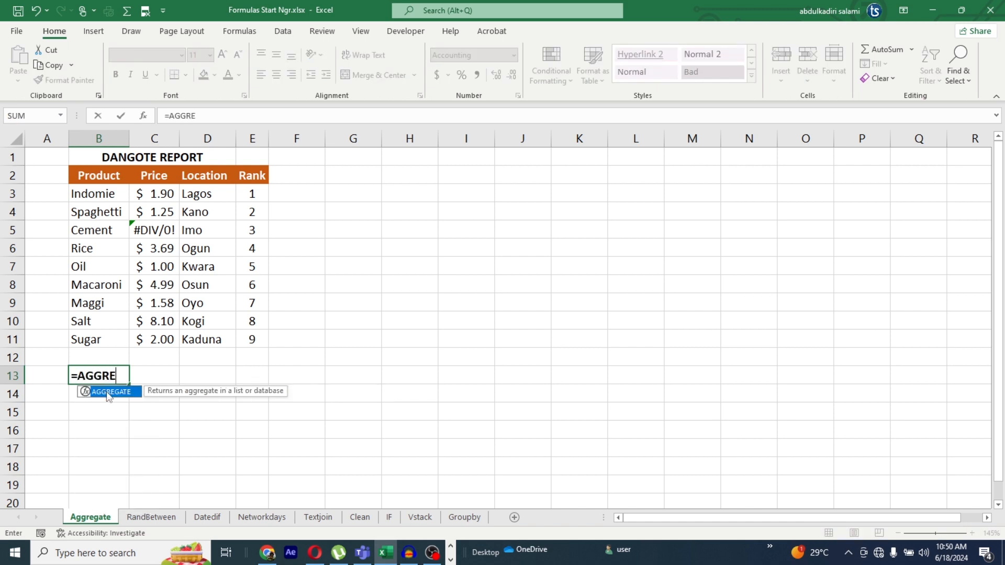
pyautogui.doubleClick(107, 393)
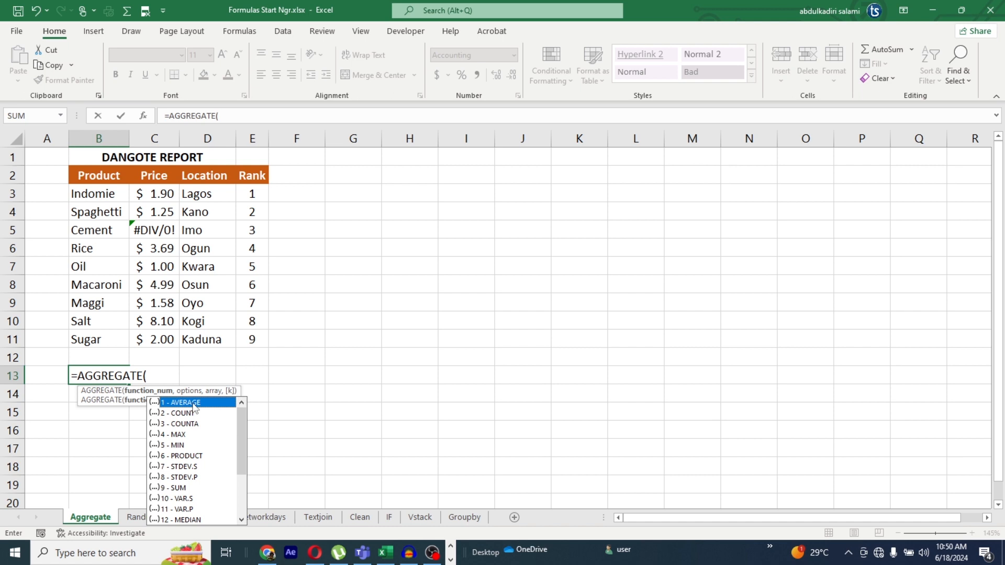
pyautogui.write('1,')
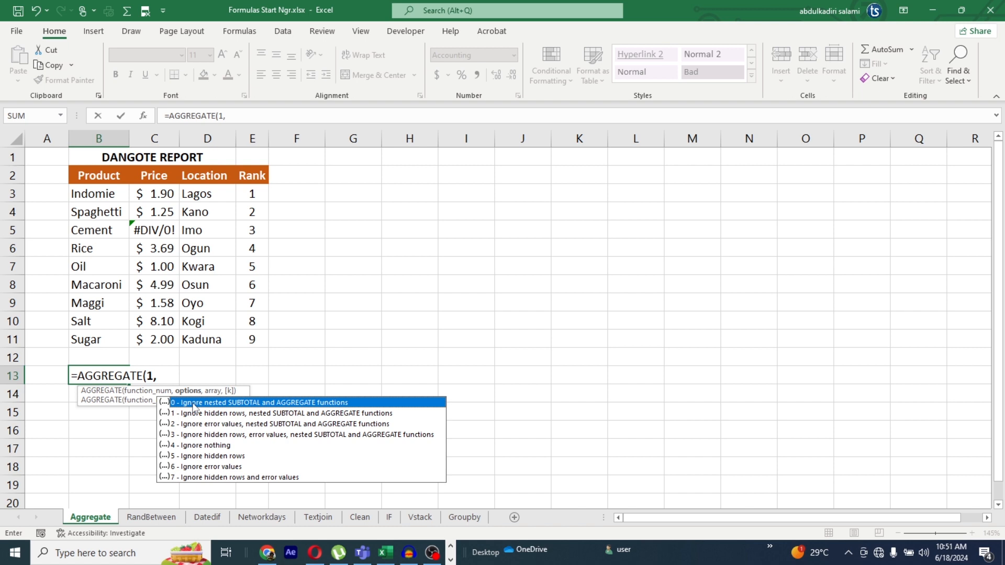
pyautogui.click(221, 468)
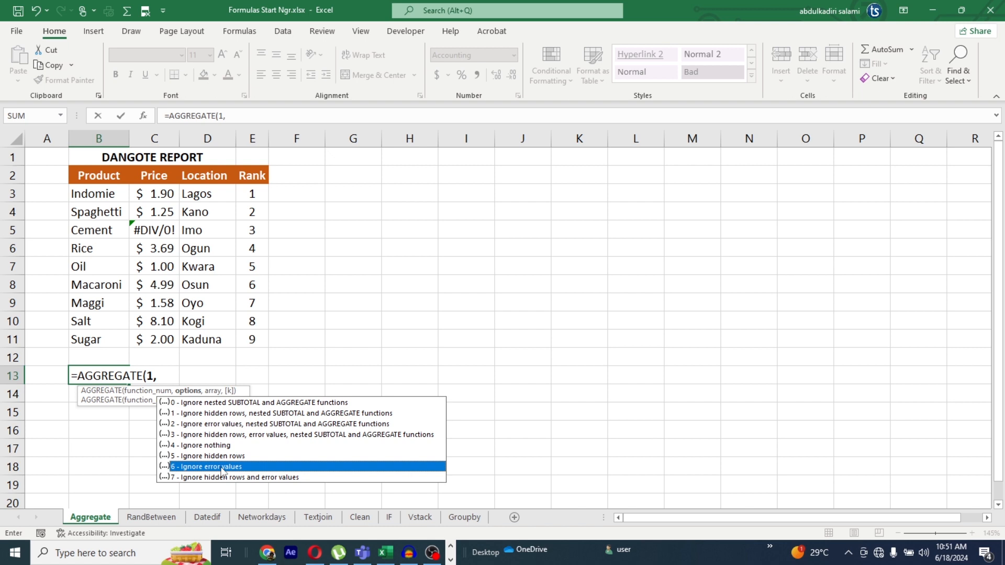
pyautogui.doubleClick(222, 468)
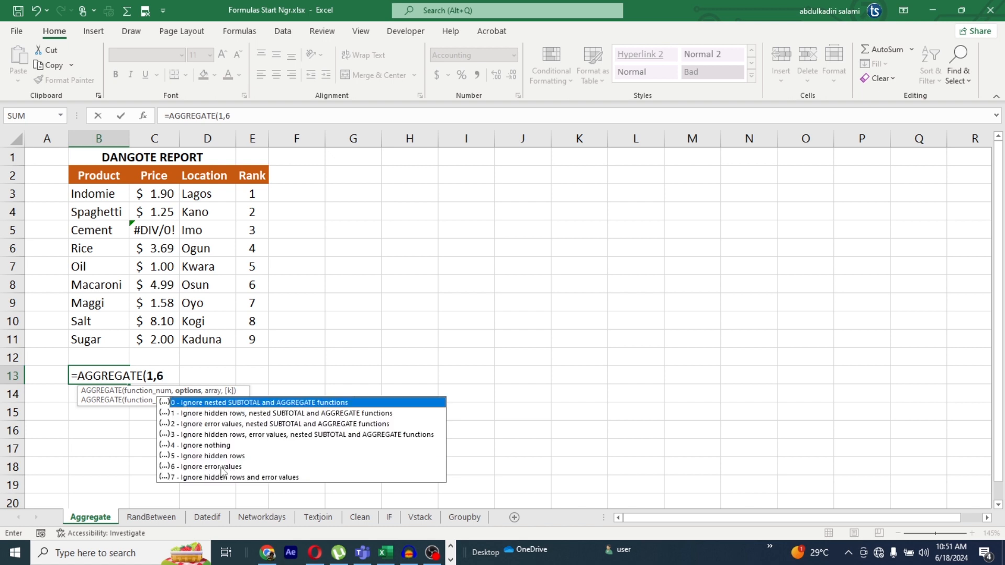
pyautogui.write(',')
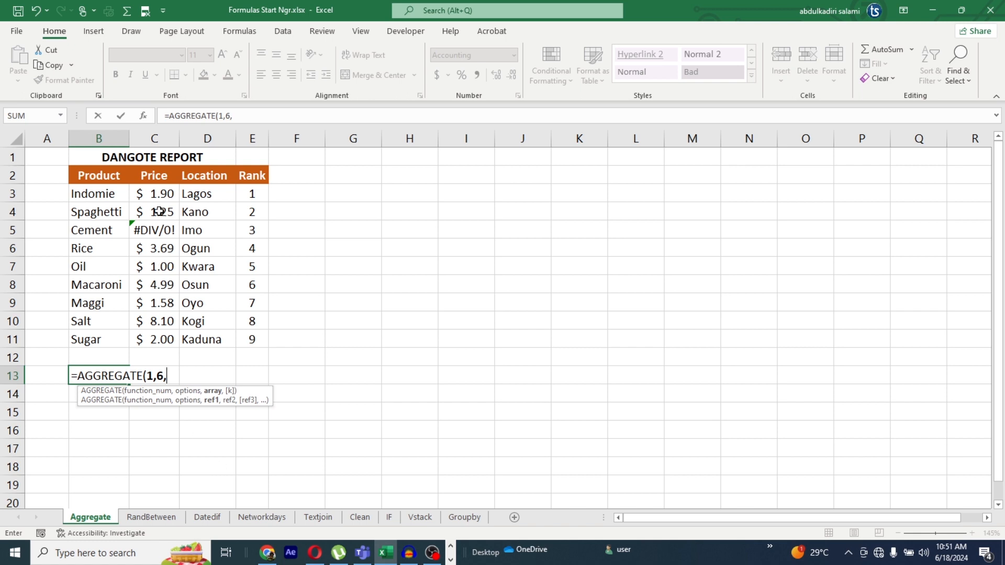
pyautogui.moveTo(159, 197); pyautogui.dragTo(163, 343)
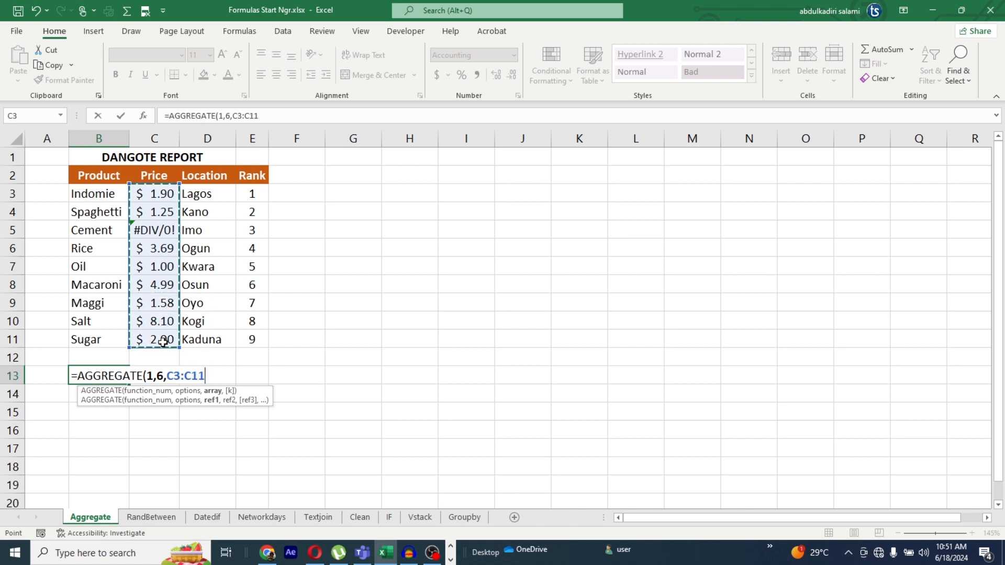
pyautogui.write(')')
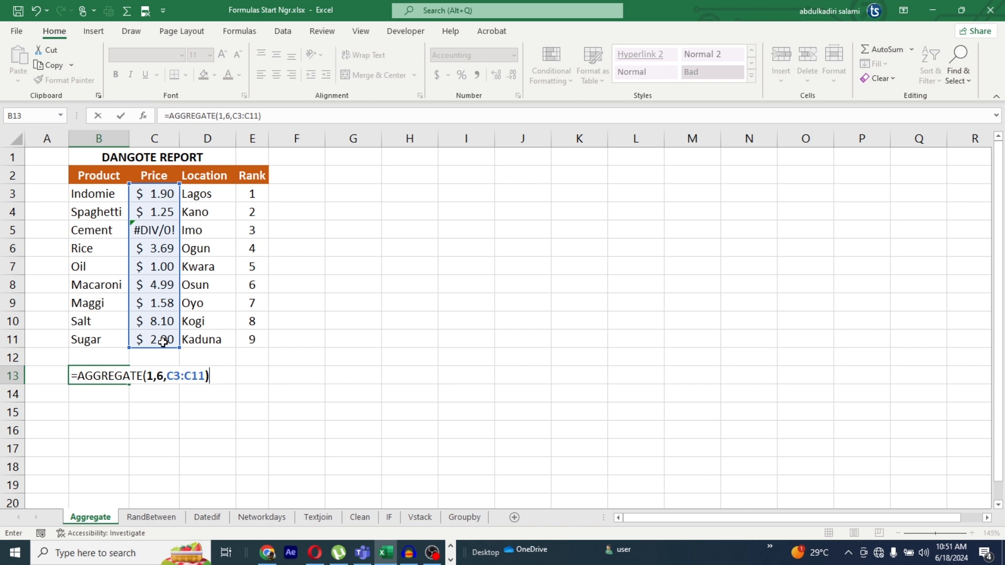
pyautogui.press('Return')
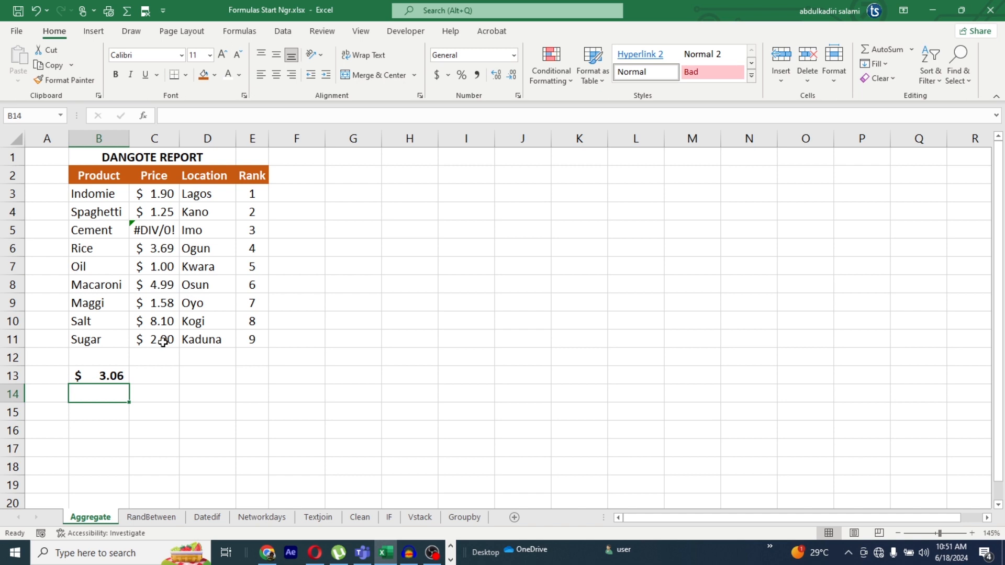
# - Replace the average in B13 with =AGGREGATE(9,6,C3:C11) to sum the prices while ignoring error values
pyautogui.click(107, 376)
pyautogui.press('Delete')
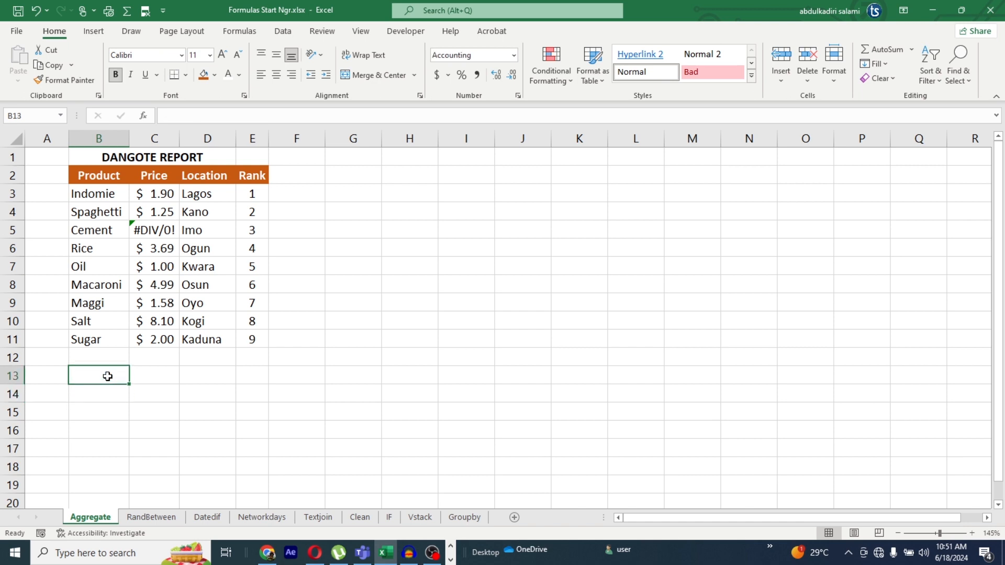
pyautogui.write('=AGG')
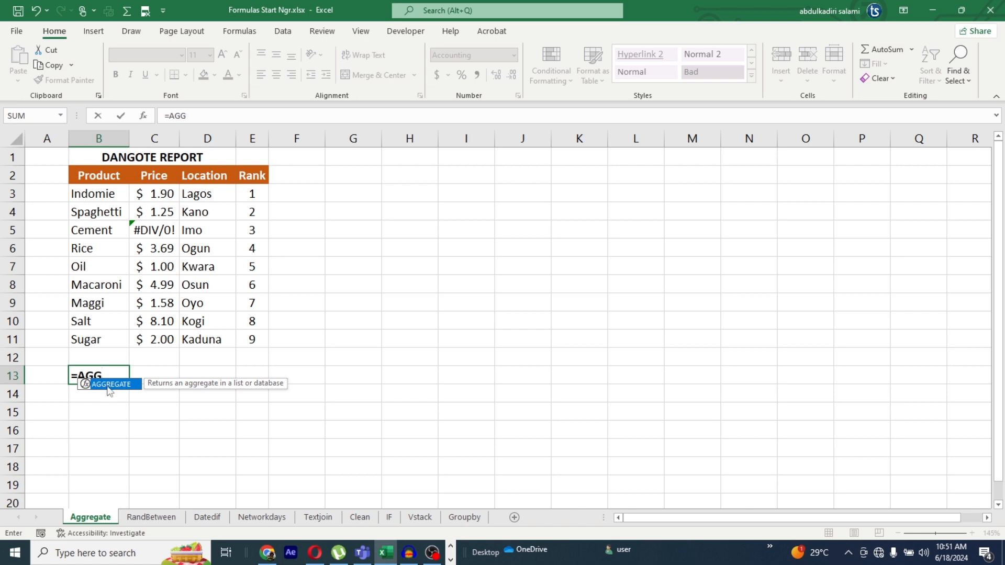
pyautogui.doubleClick(107, 386)
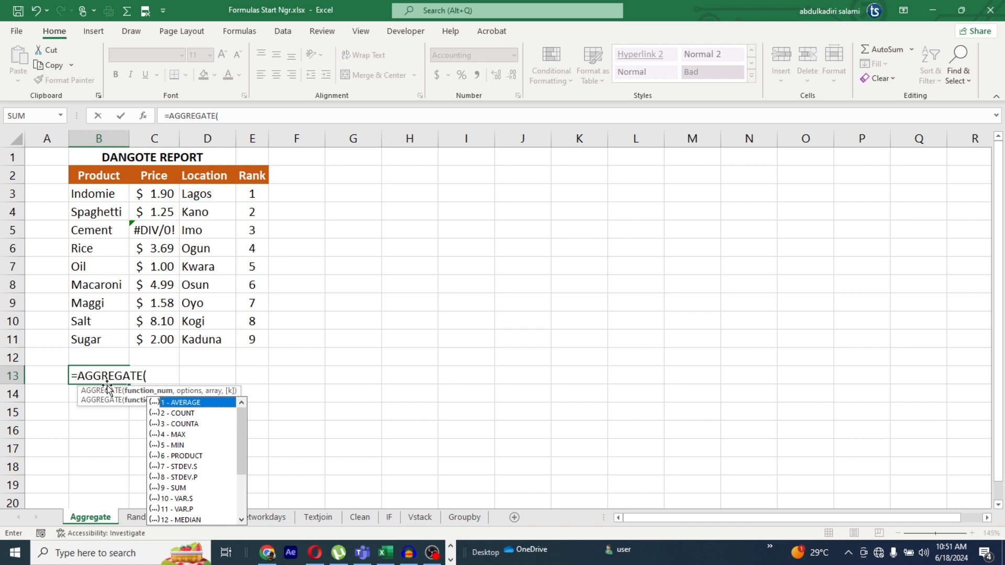
pyautogui.click(179, 488)
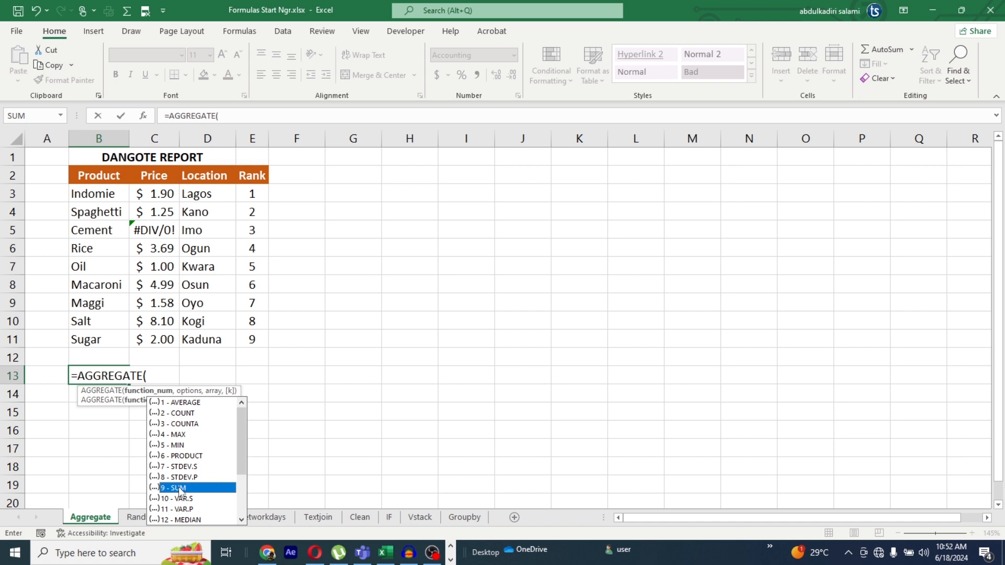
pyautogui.doubleClick(179, 488)
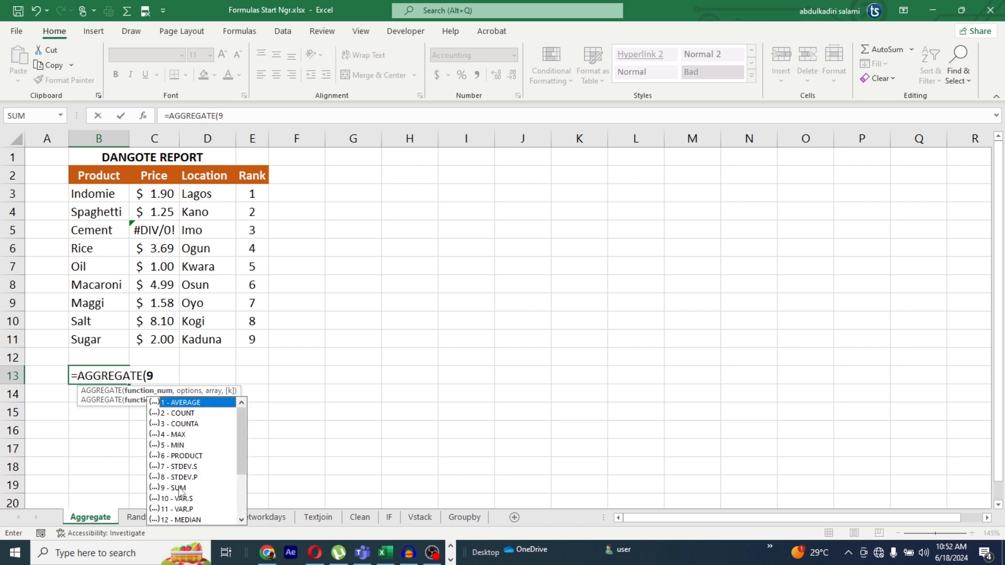
pyautogui.write(',')
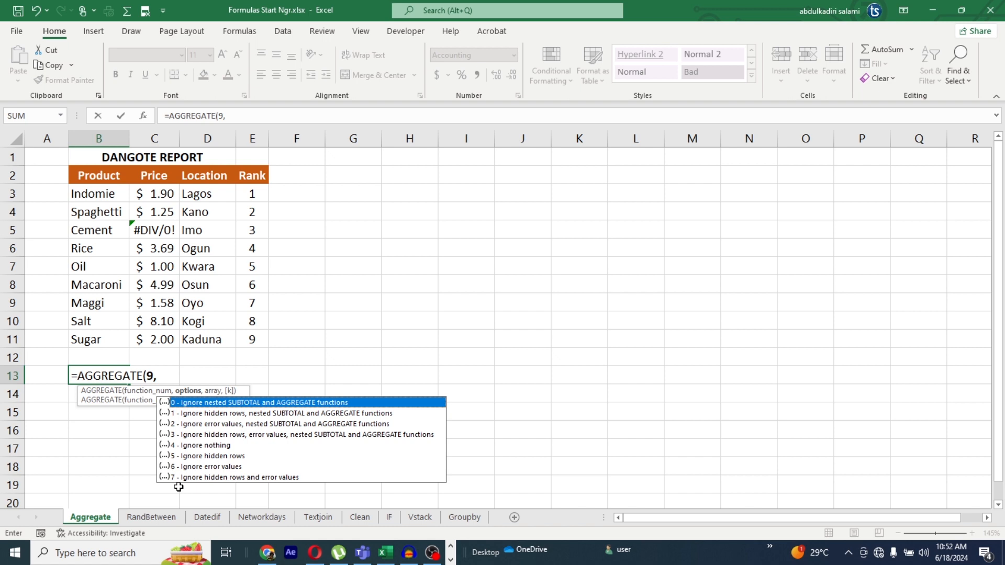
pyautogui.click(213, 467)
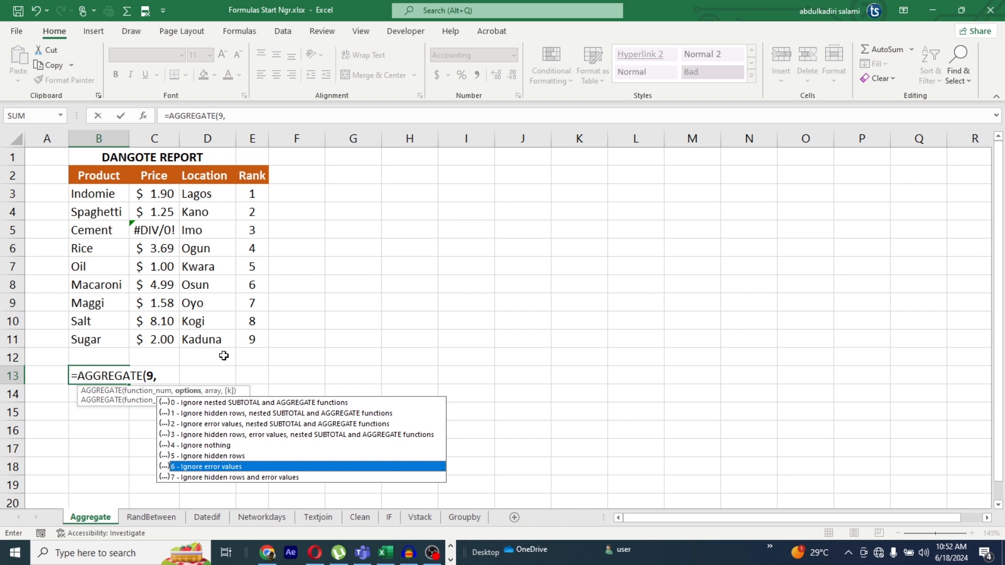
pyautogui.write('6')
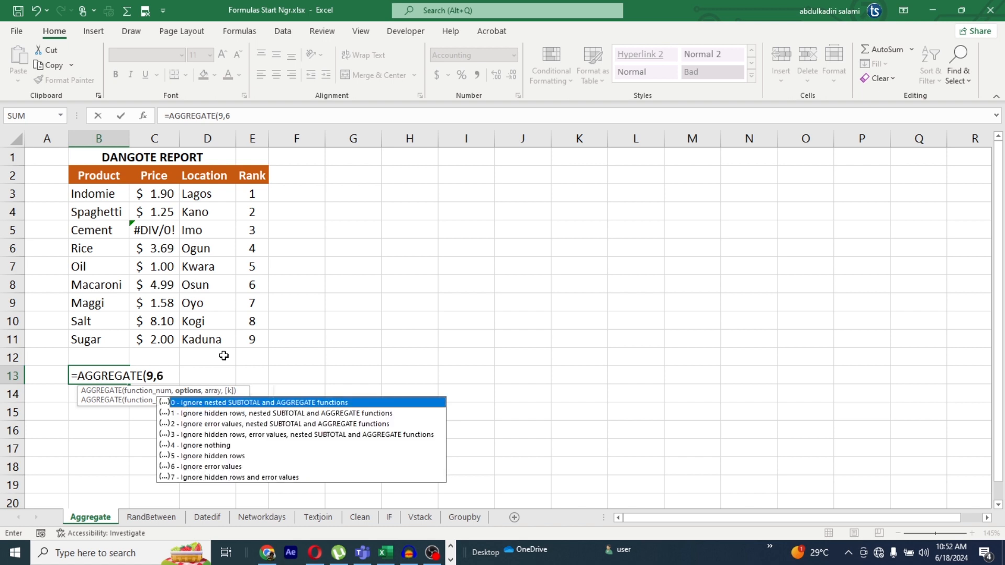
pyautogui.write(',')
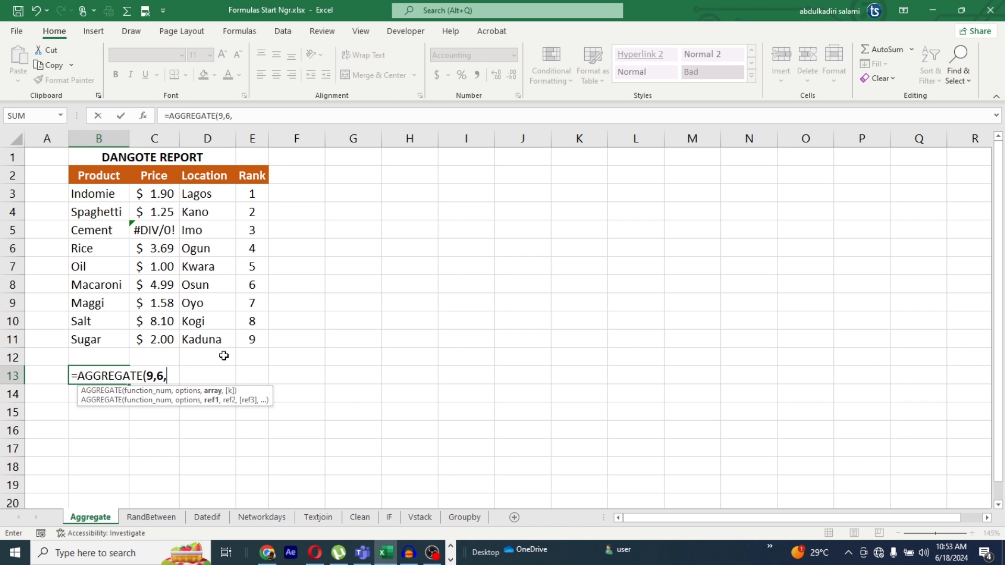
pyautogui.click(157, 195)
pyautogui.moveTo(157, 195); pyautogui.dragTo(163, 339)
pyautogui.write(')')
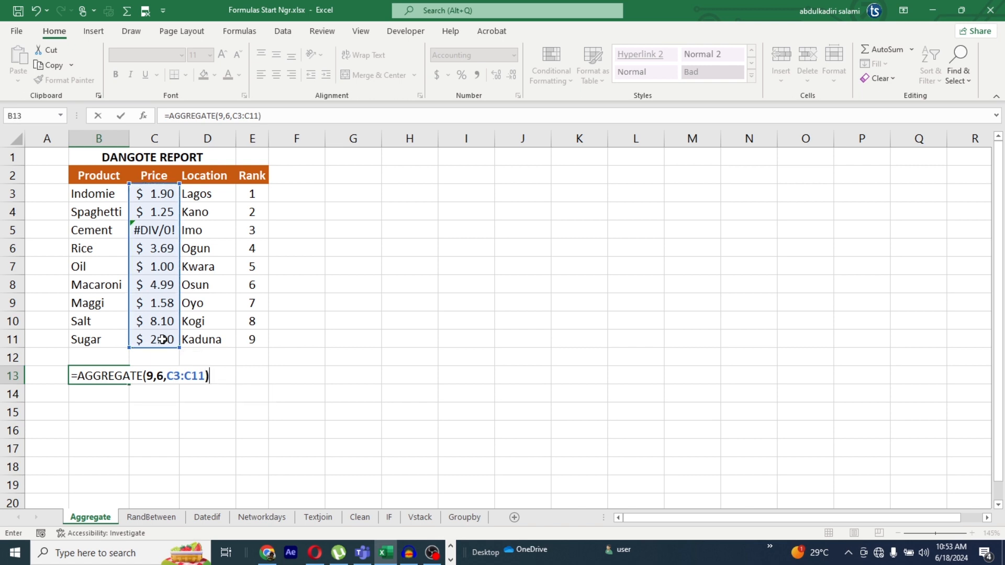
pyautogui.press('Return')
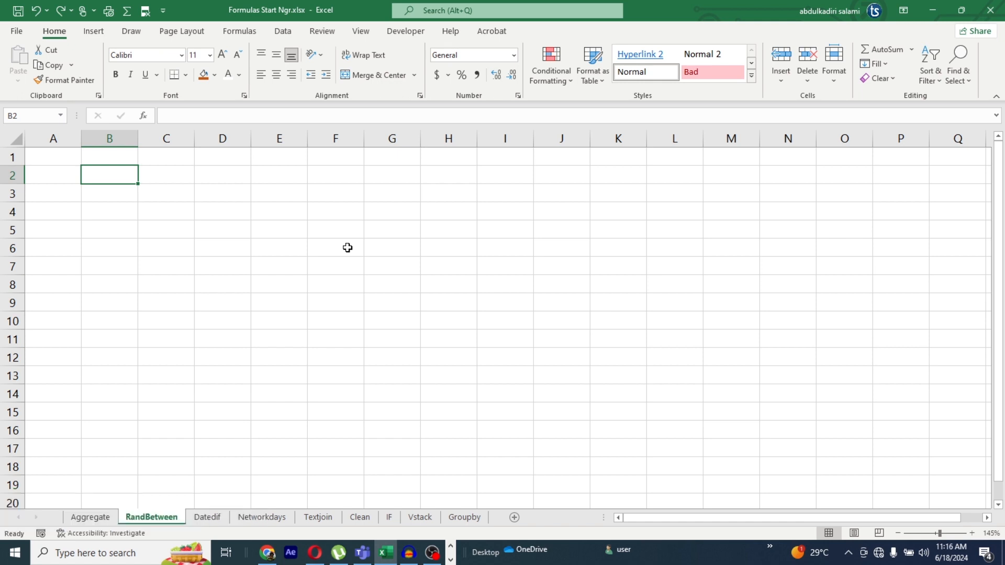
# - Enter =RANDARRAY(10,5,1,100,TRUE) in B2 to generate random integers from 1 to 100 in 10 rows and 5 columns
pyautogui.write('=RAND')
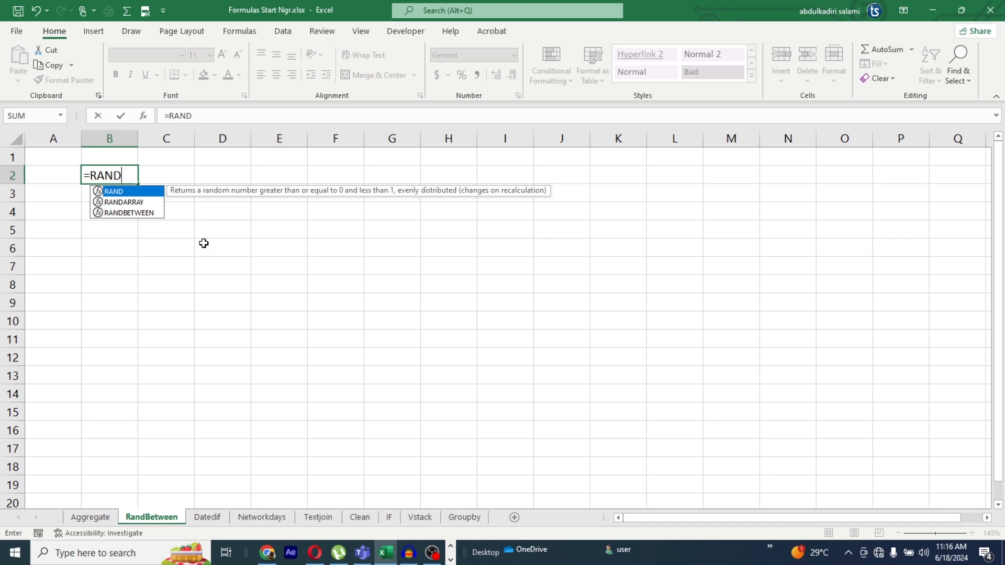
pyautogui.doubleClick(131, 203)
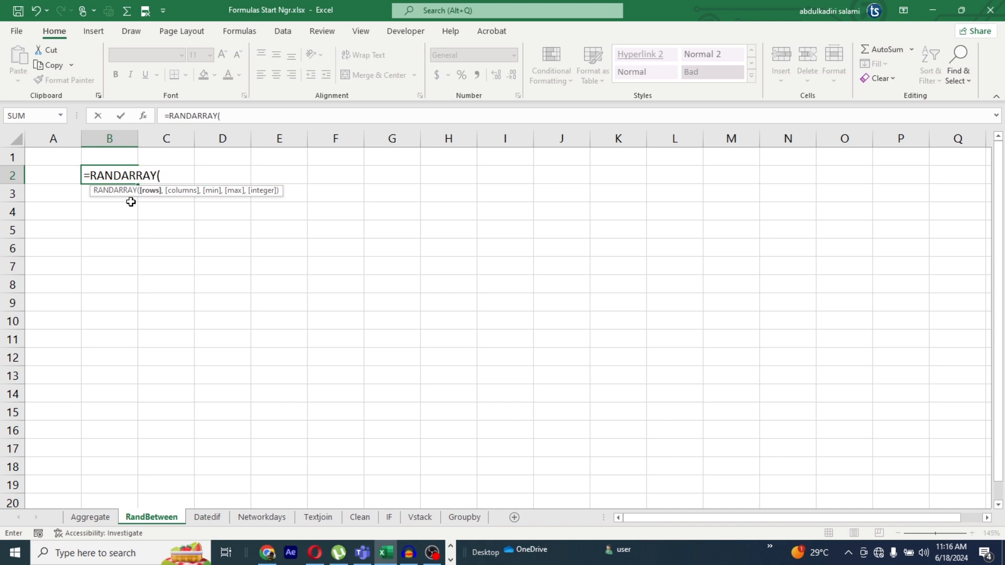
pyautogui.write('10,')
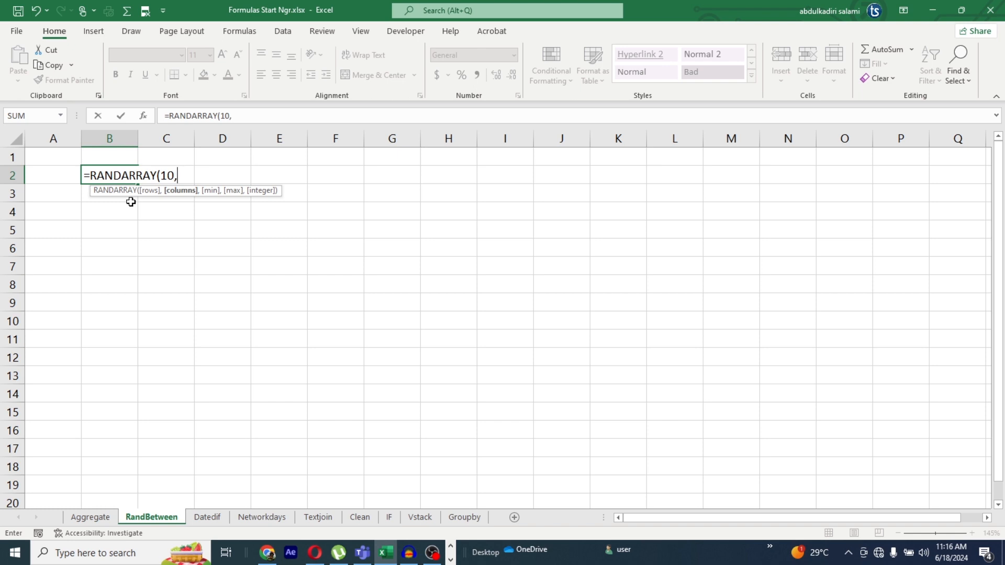
pyautogui.write('5,')
pyautogui.write('1,')
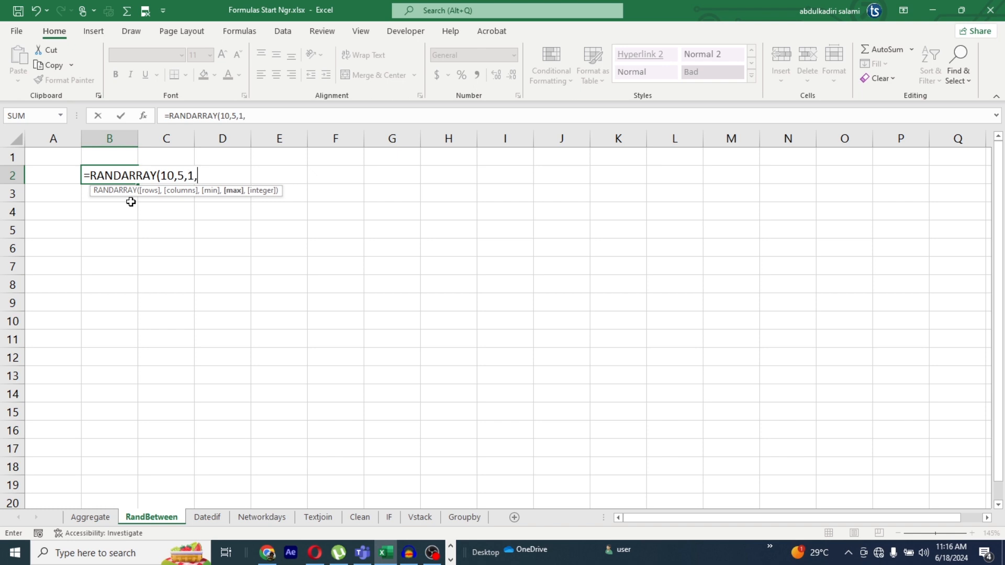
pyautogui.write('100,')
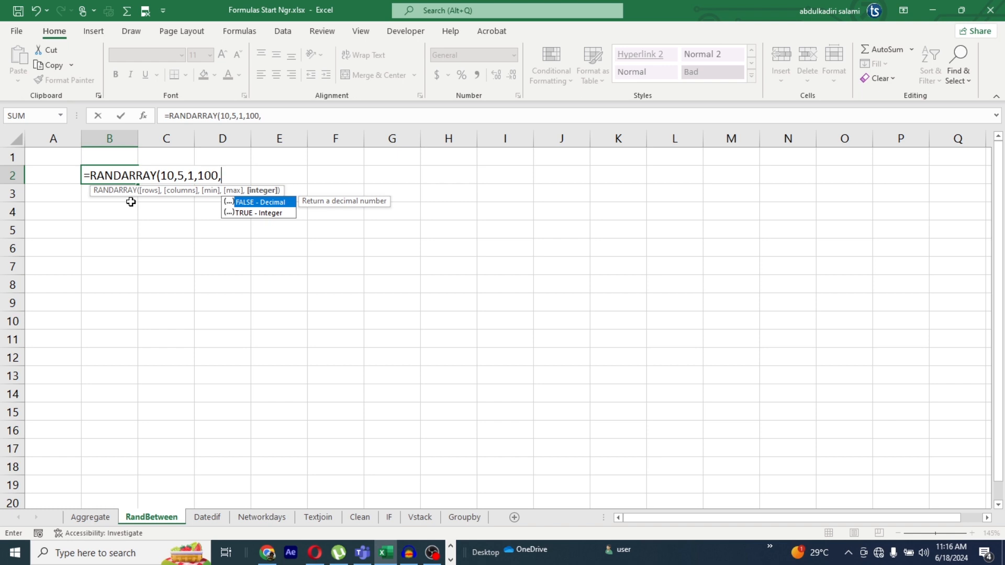
pyautogui.doubleClick(267, 215)
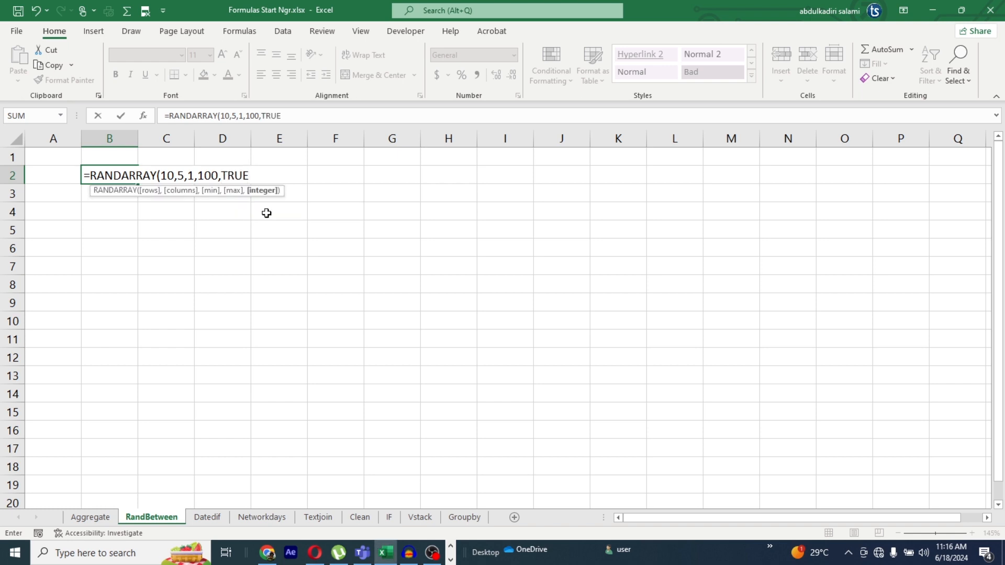
pyautogui.write(')')
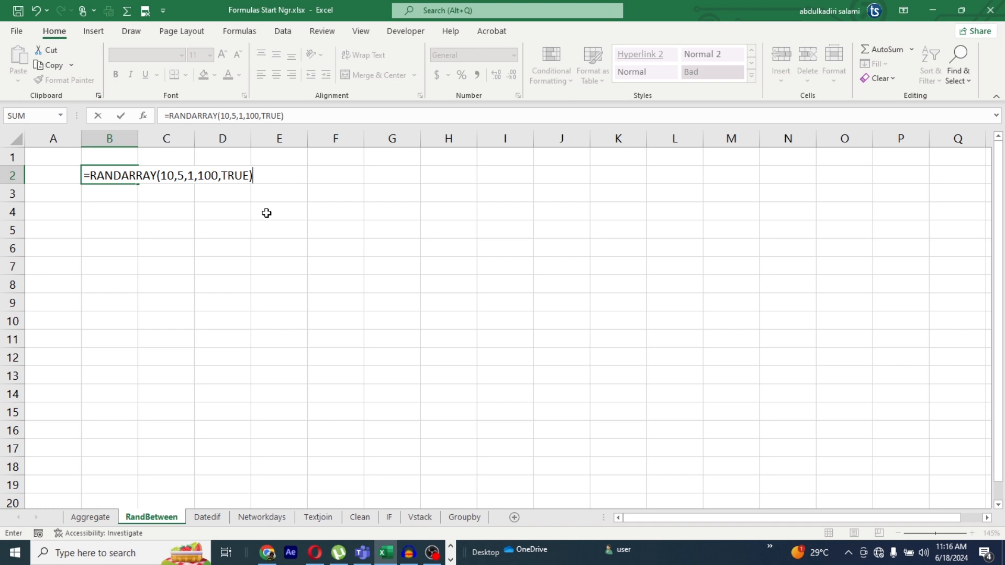
pyautogui.press('Return')
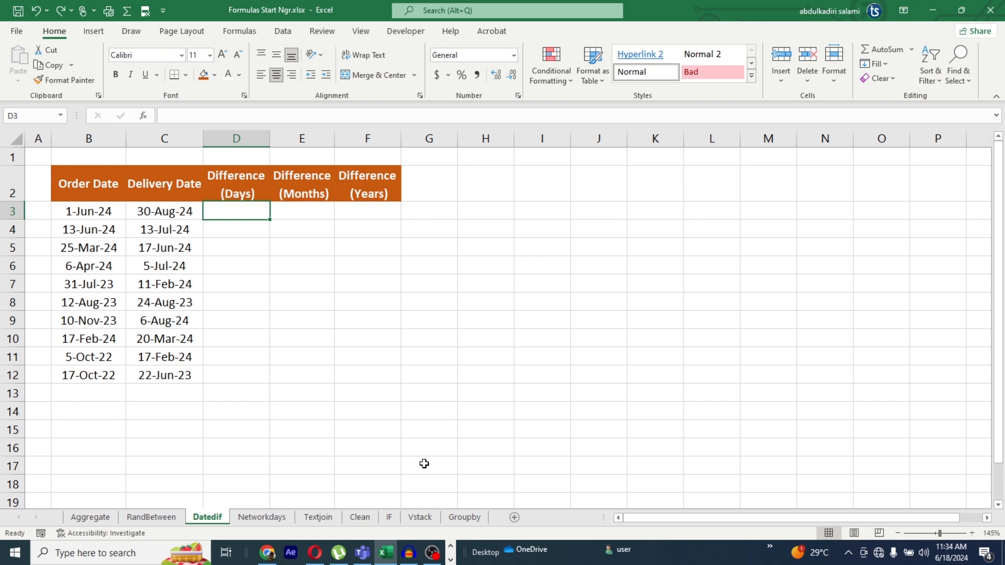
pyautogui.click(179, 212)
pyautogui.click(231, 219)
pyautogui.click(303, 213)
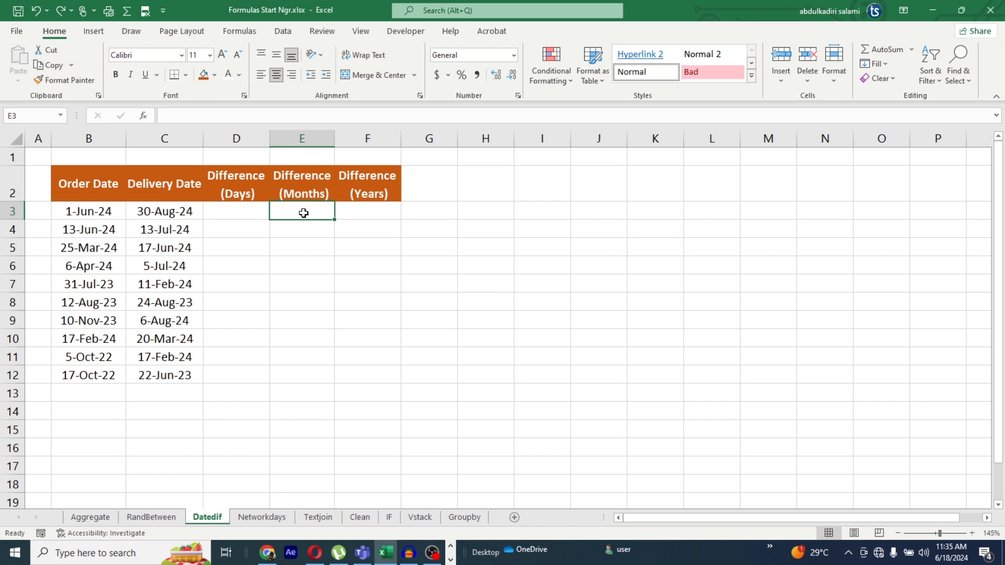
pyautogui.click(357, 210)
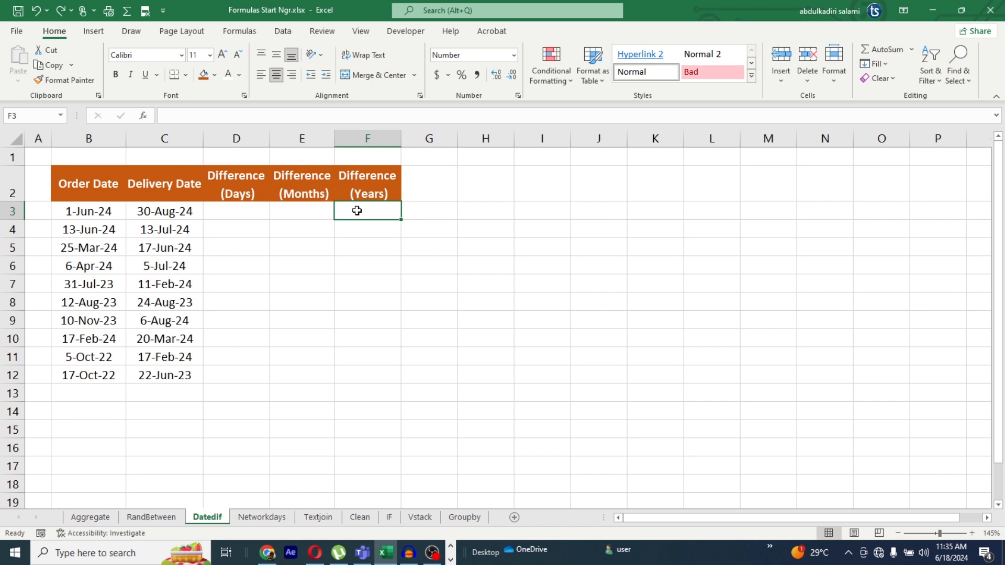
# - Calculate the day differences by entering =DATEDIF(B3,C3, "D") in D3 and filling it down to D12
pyautogui.click(230, 216)
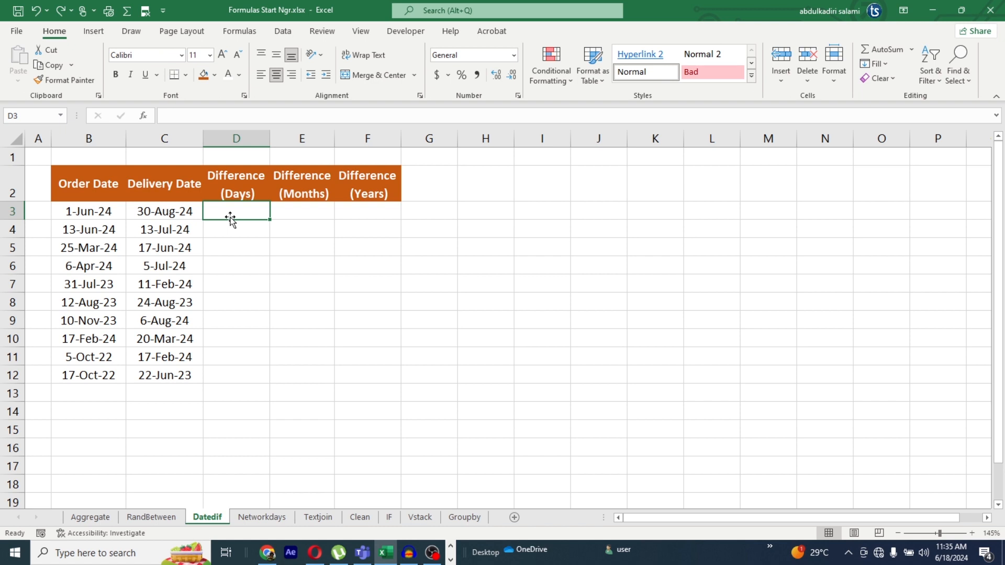
pyautogui.write('=DATED')
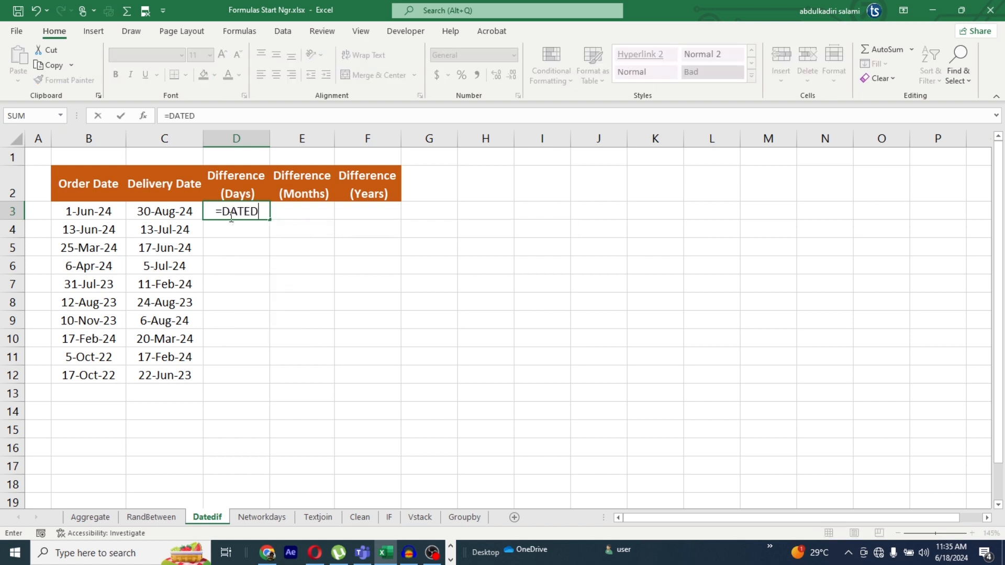
pyautogui.write('IF(')
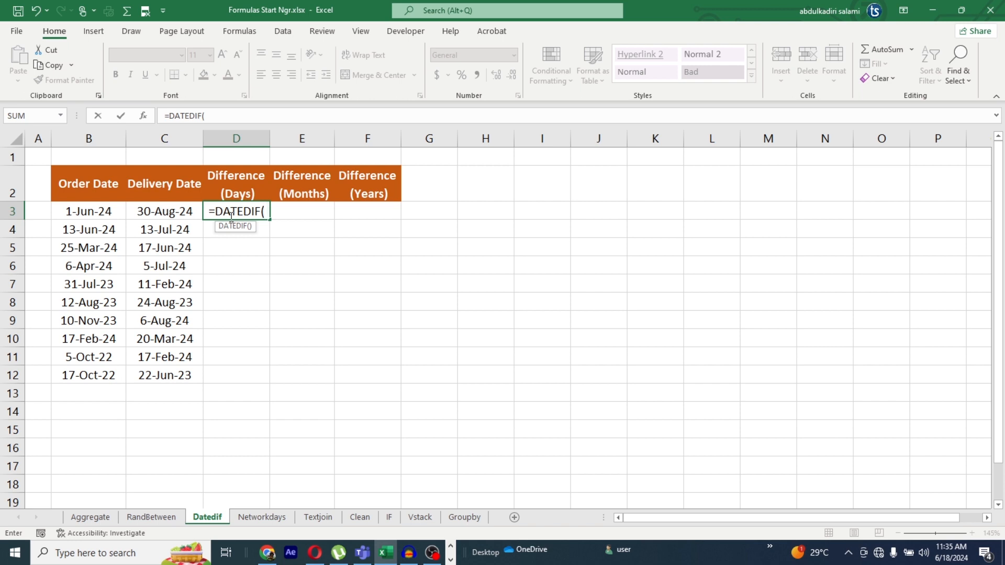
pyautogui.click(94, 213)
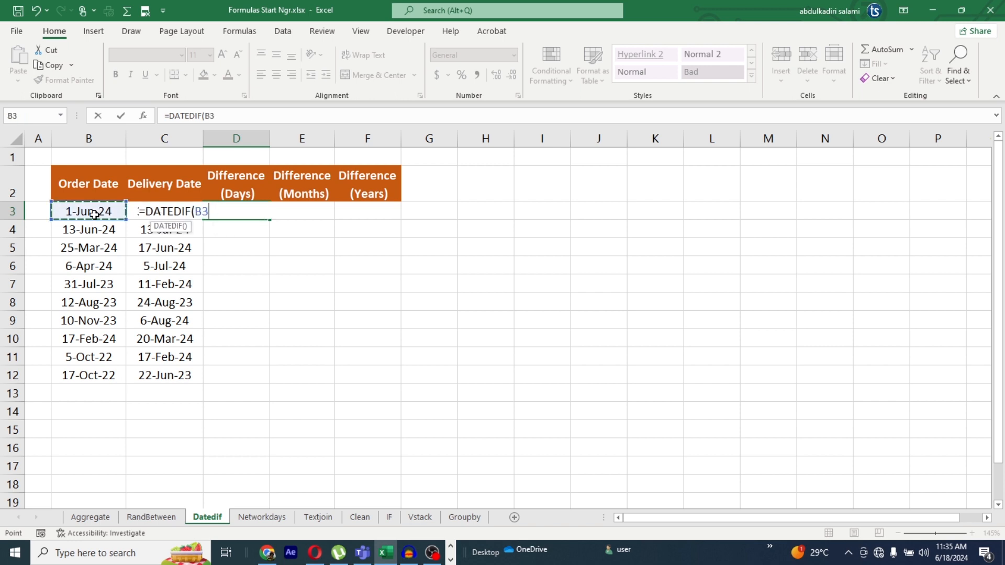
pyautogui.write(',')
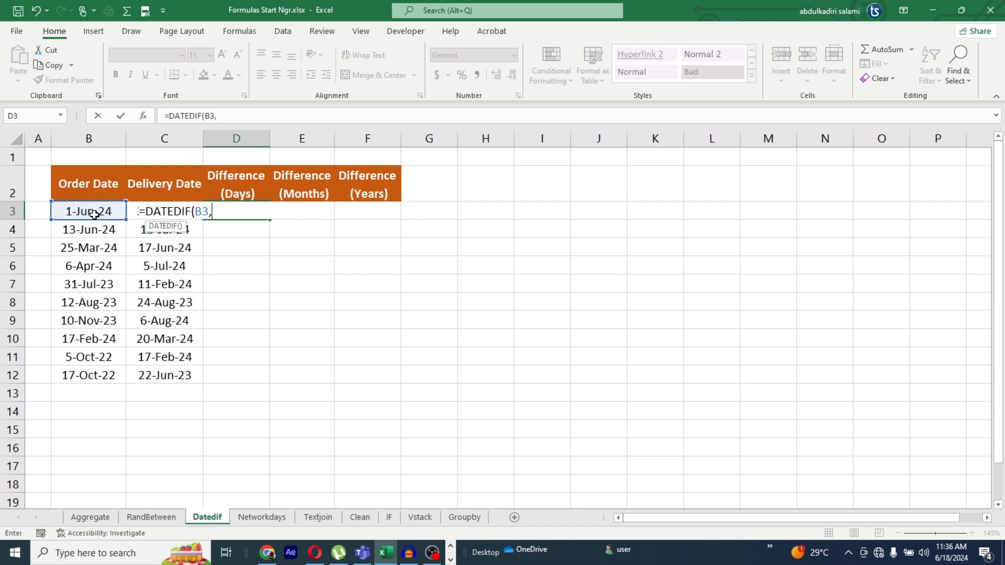
pyautogui.write('C3,')
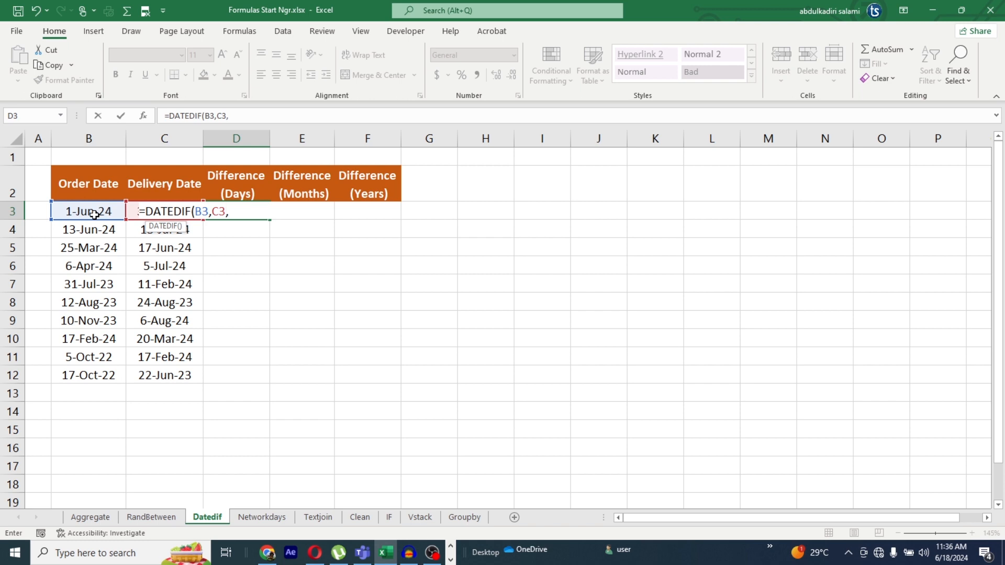
pyautogui.write(' "')
pyautogui.write('D")')
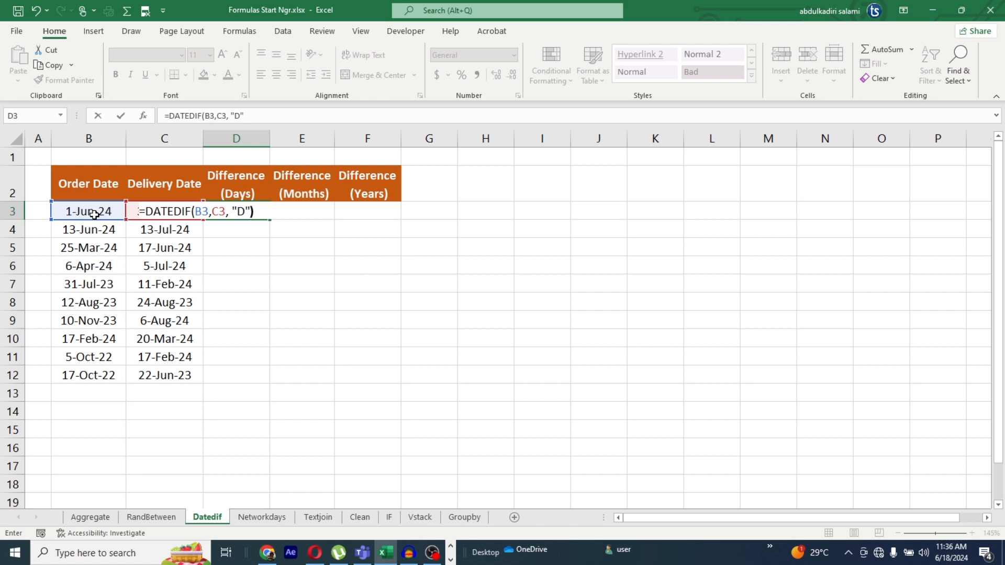
pyautogui.press('Return')
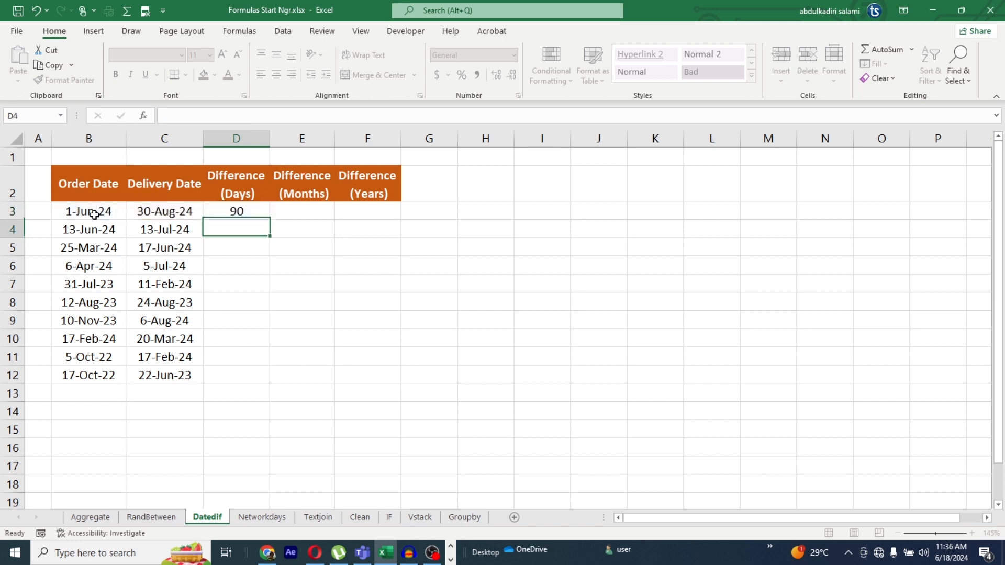
pyautogui.click(244, 212)
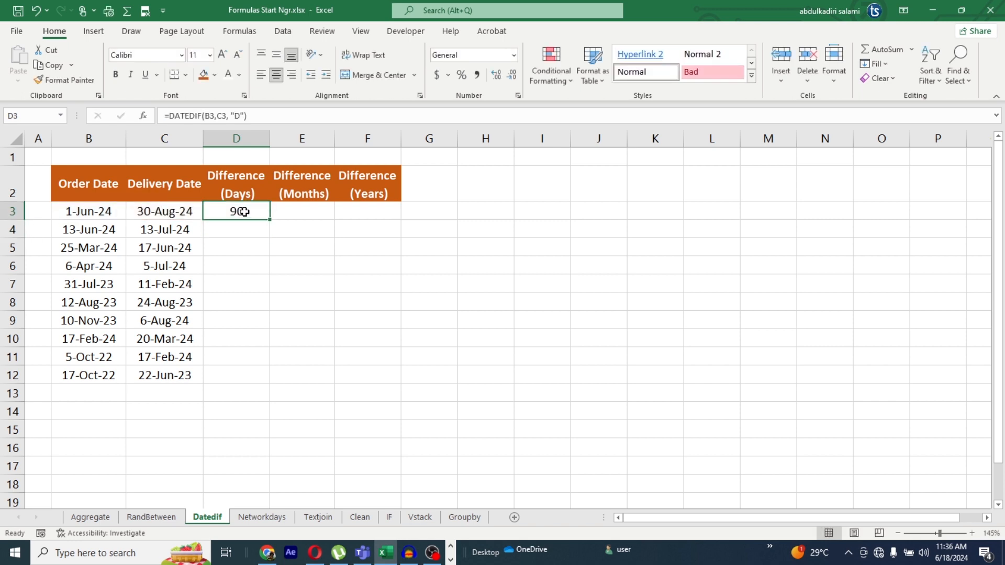
pyautogui.moveTo(270, 220); pyautogui.dragTo(270, 220)
pyautogui.doubleClick(270, 220)
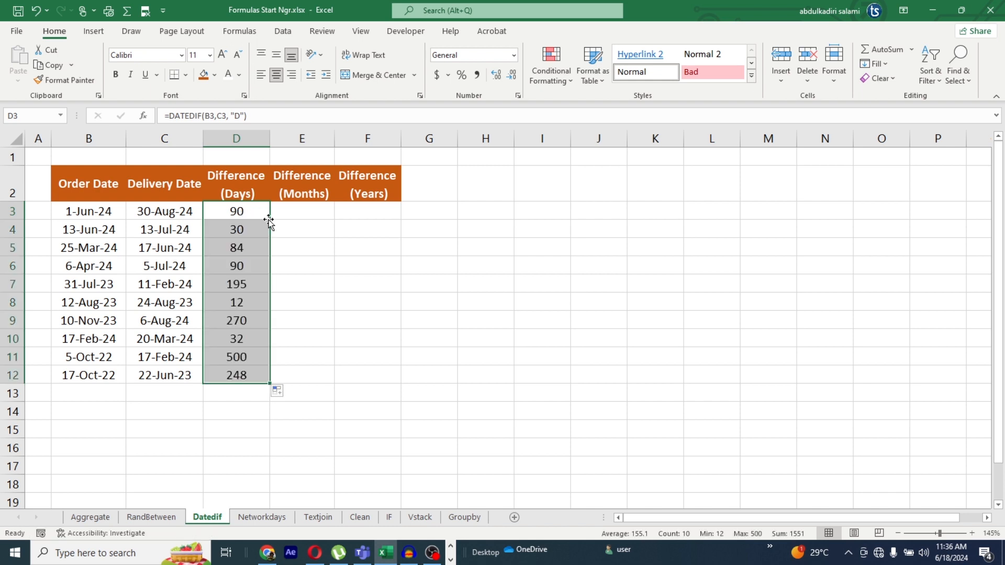
# - Calculate the month differences by entering =DATEDIF(B3,C3, "M") in E3 and filling it down to E12
pyautogui.click(296, 213)
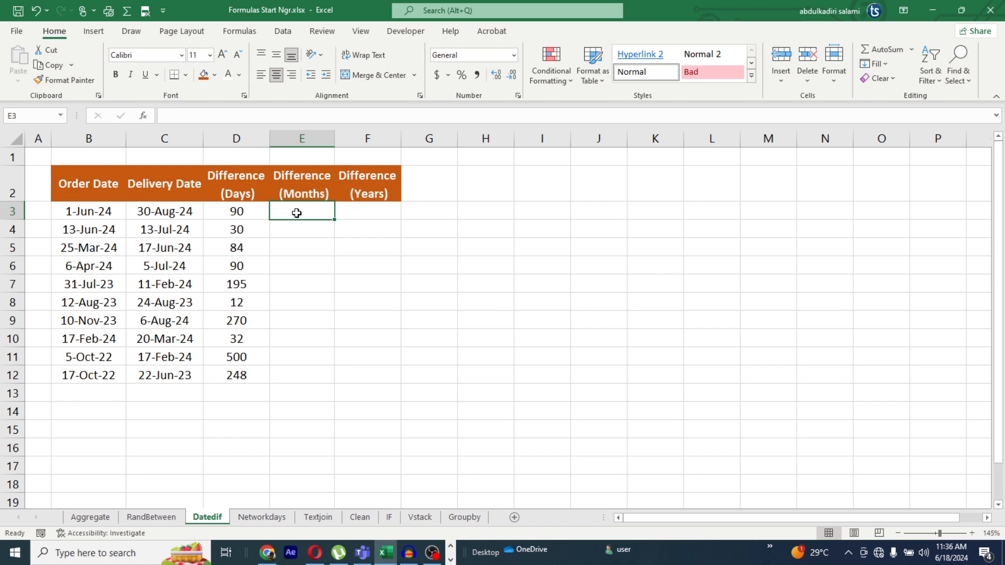
pyautogui.write('=DATEDIF')
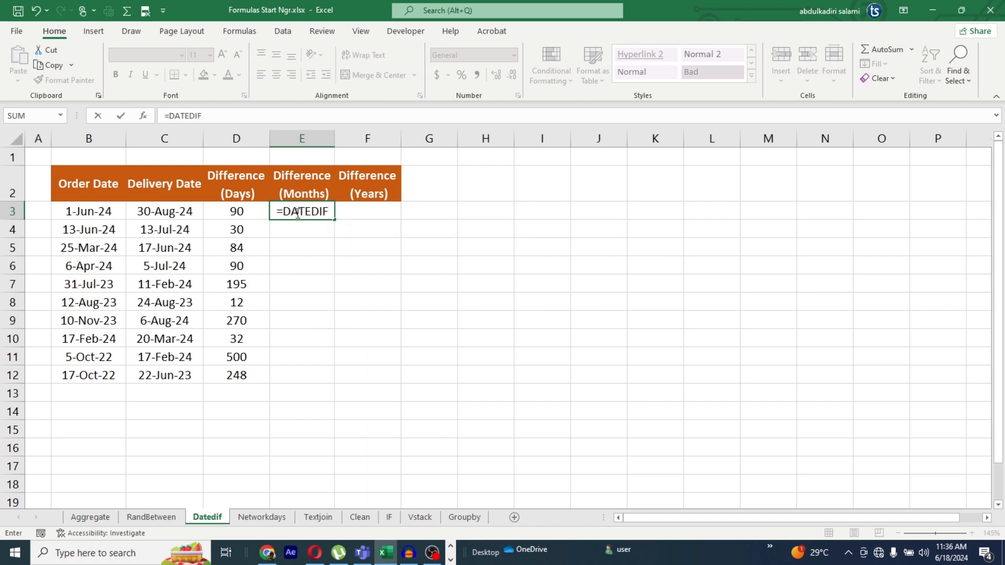
pyautogui.write('(')
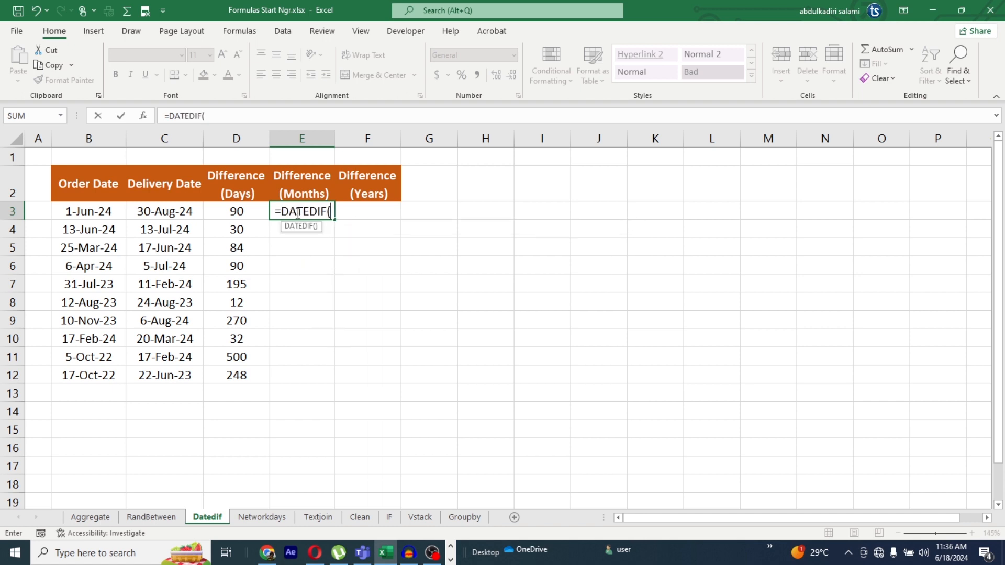
pyautogui.click(90, 213)
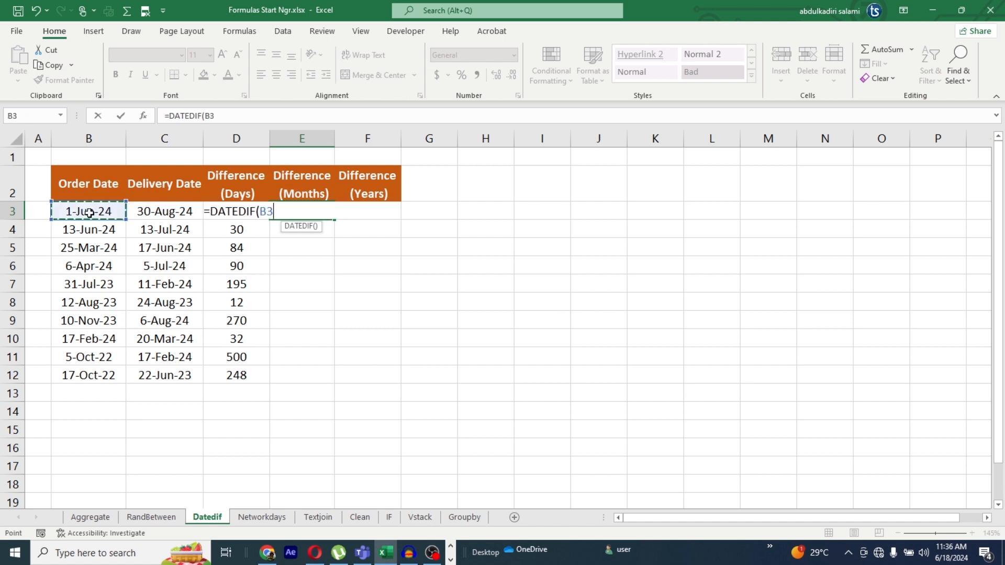
pyautogui.write(',')
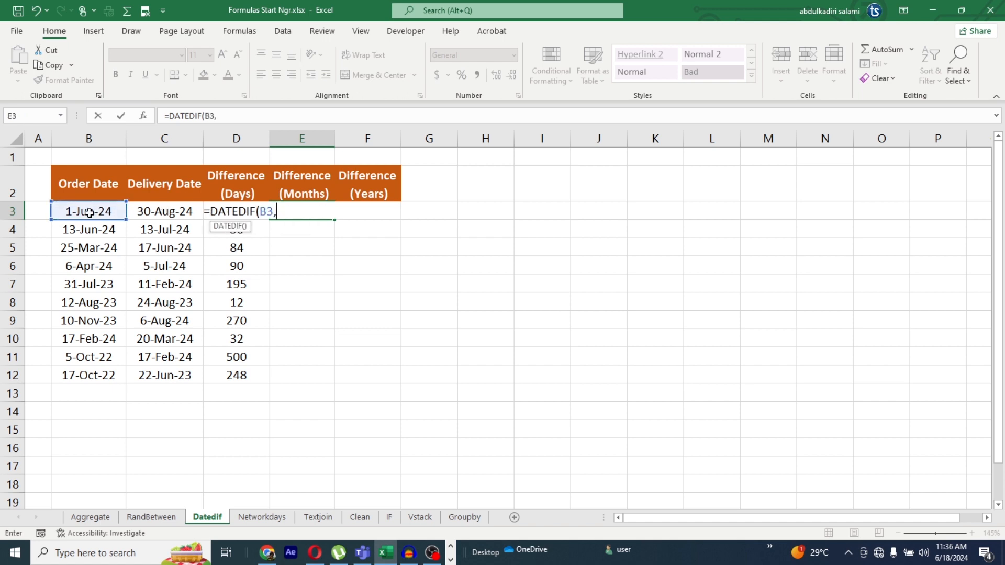
pyautogui.click(163, 213)
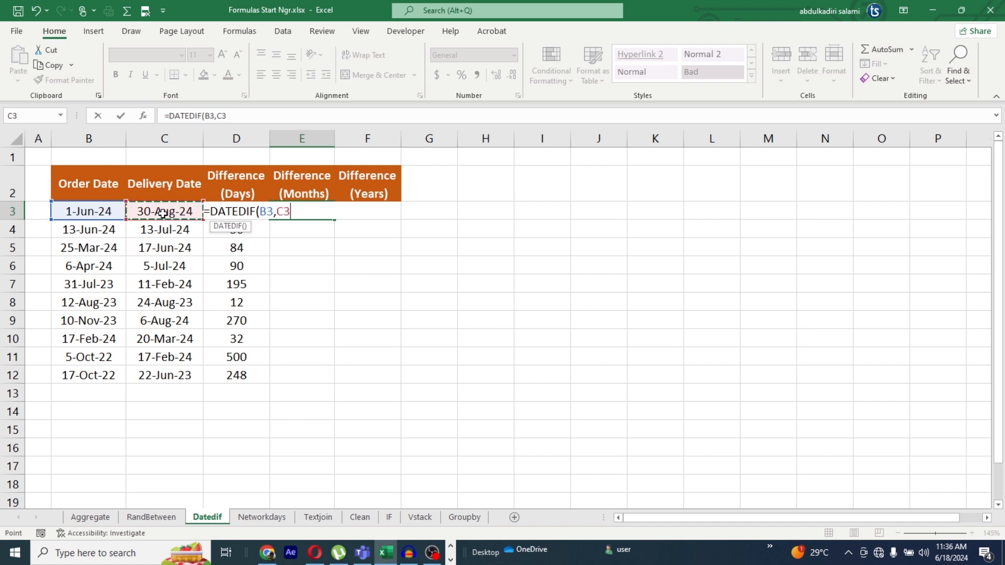
pyautogui.write(',')
pyautogui.write(' "M')
pyautogui.write(')')
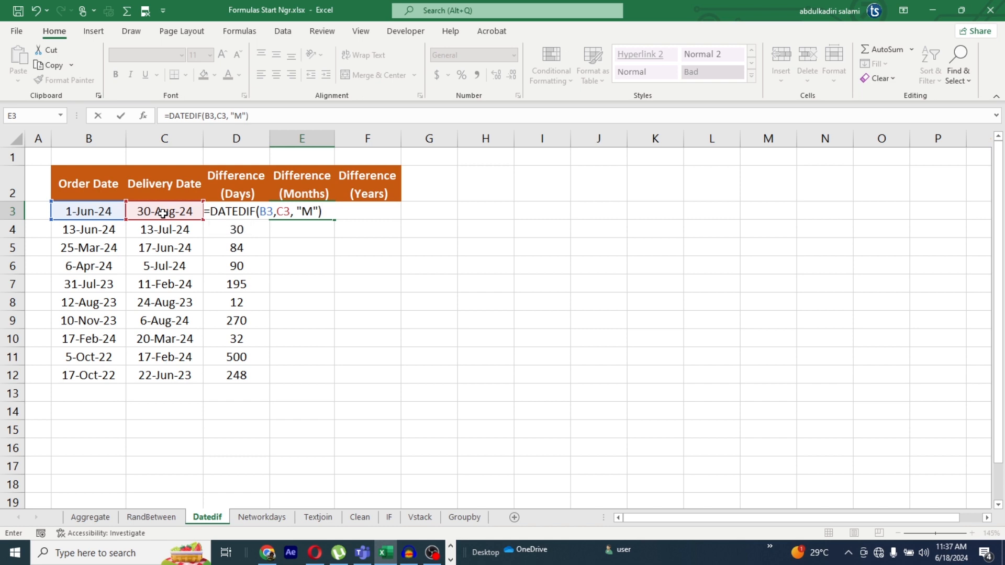
pyautogui.press('Return')
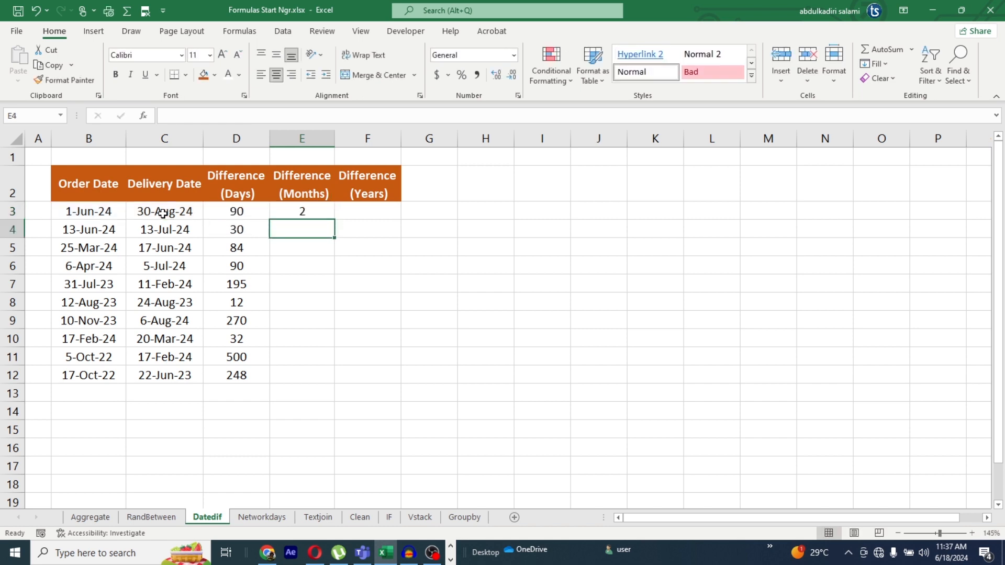
pyautogui.click(302, 209)
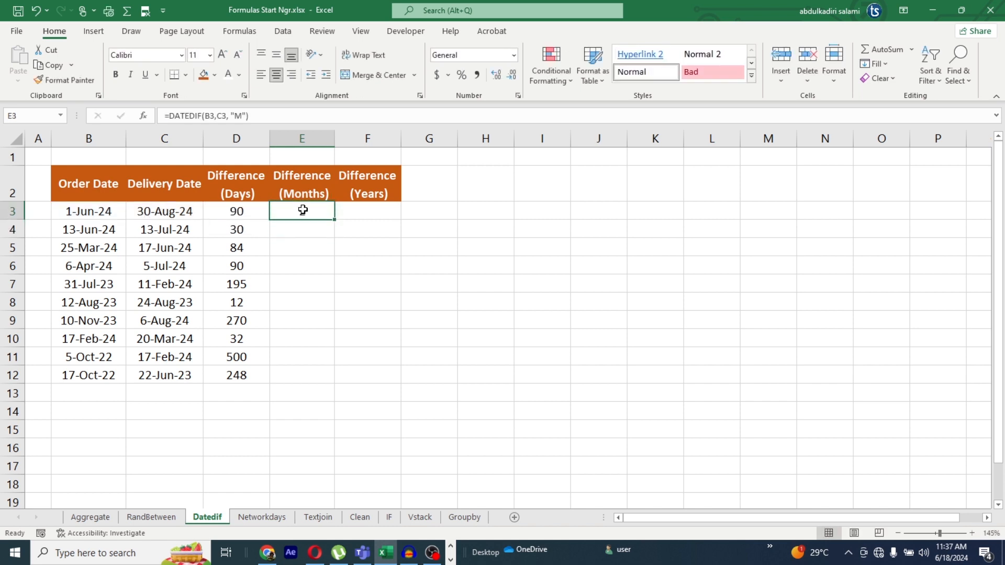
pyautogui.doubleClick(334, 220)
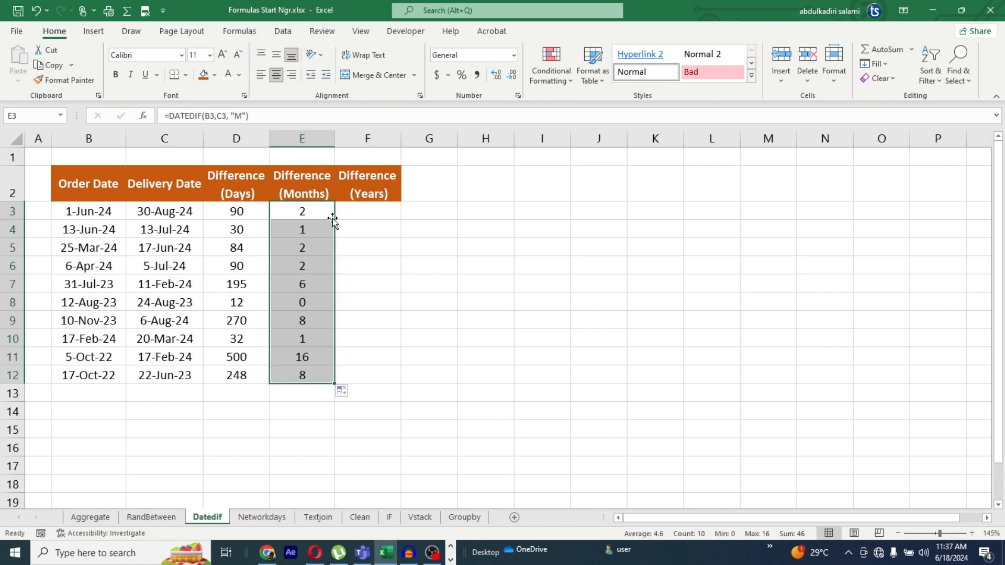
# - Calculate the year differences by entering =YEARFRAC(B3,C3) in F3 and filling it down to F12
pyautogui.click(368, 212)
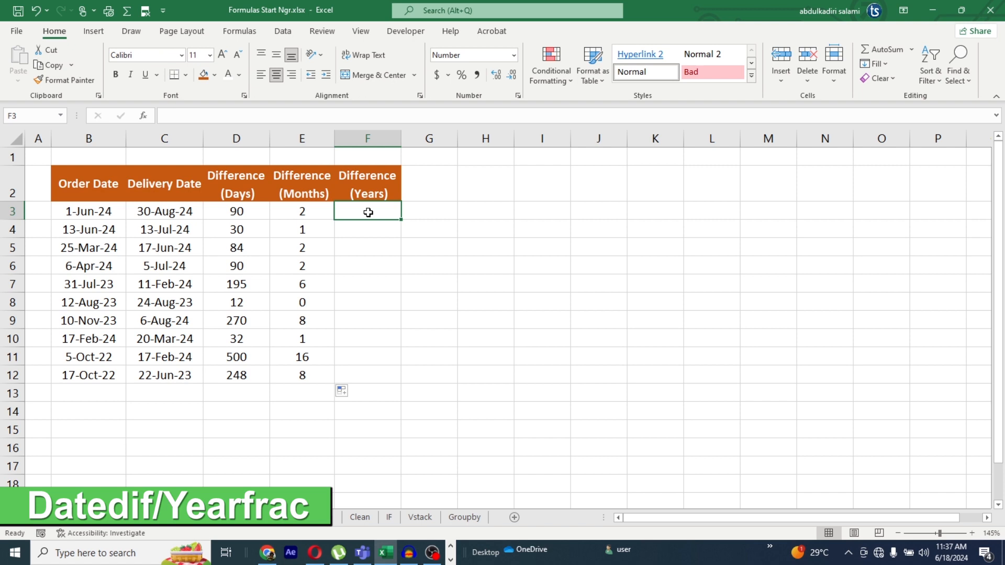
pyautogui.write('=YEAR')
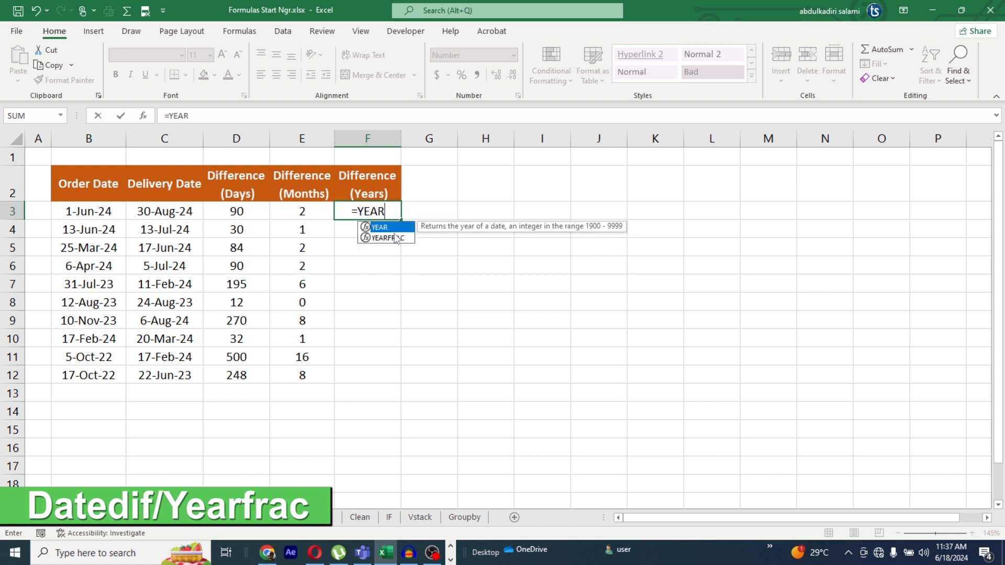
pyautogui.doubleClick(393, 238)
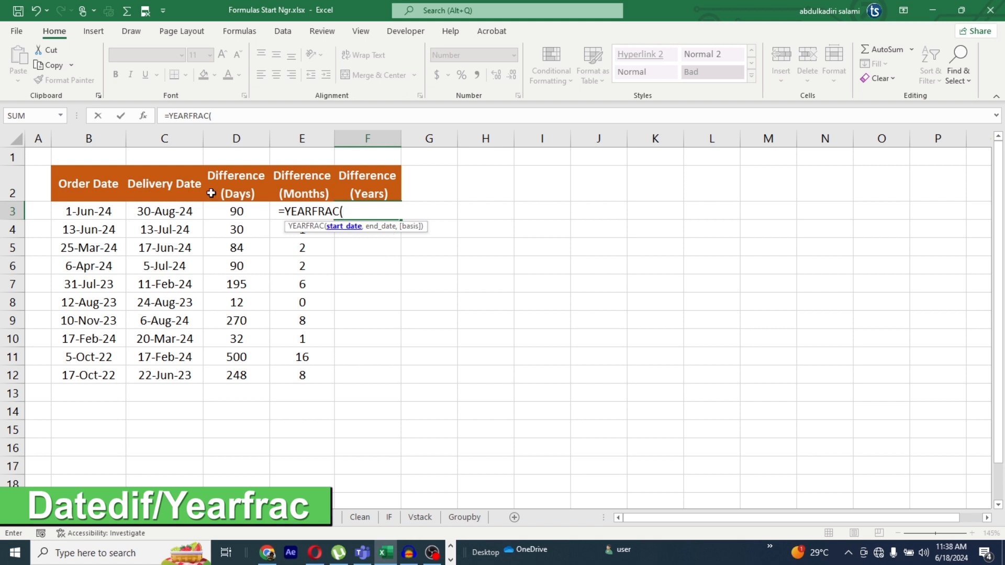
pyautogui.click(93, 213)
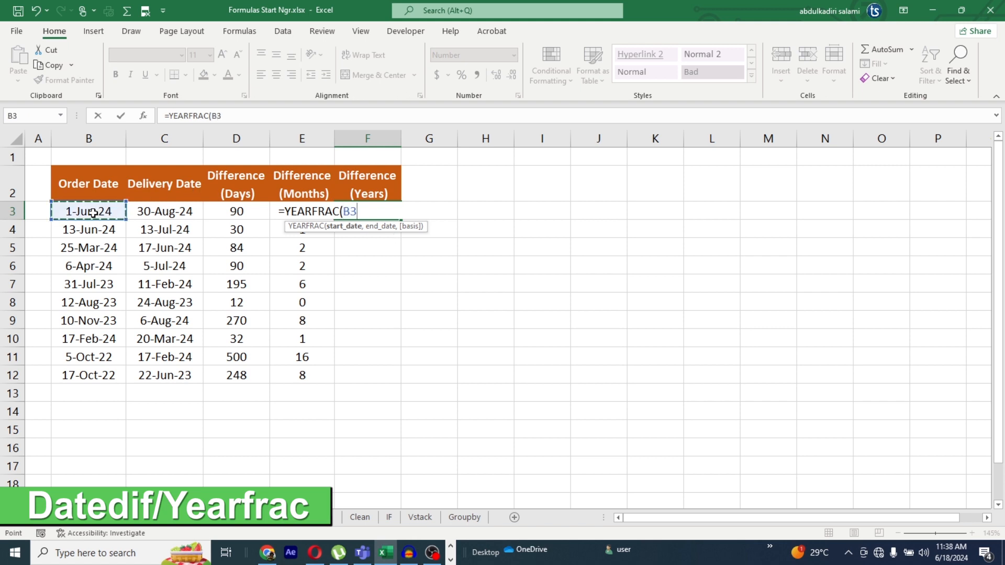
pyautogui.write(',')
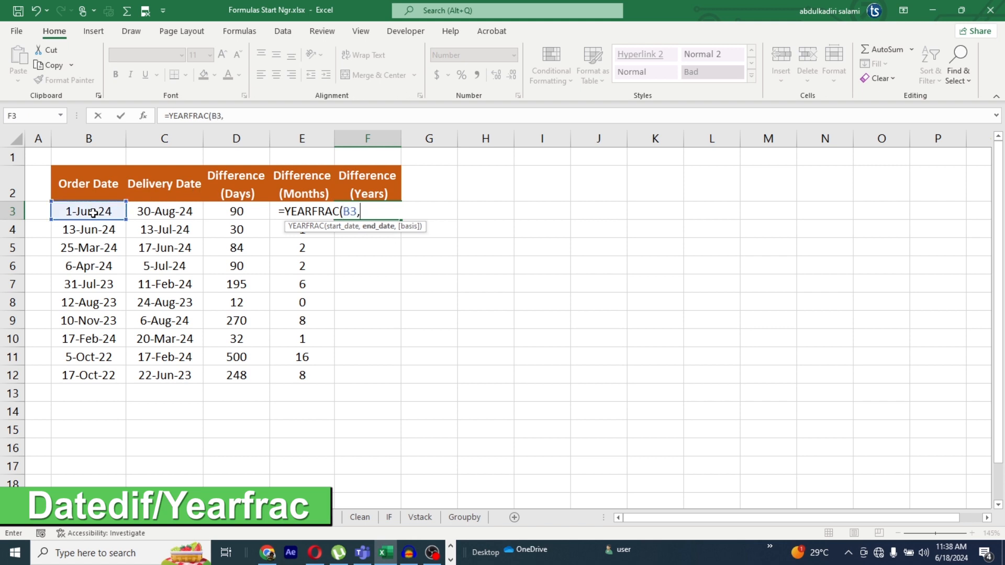
pyautogui.click(162, 212)
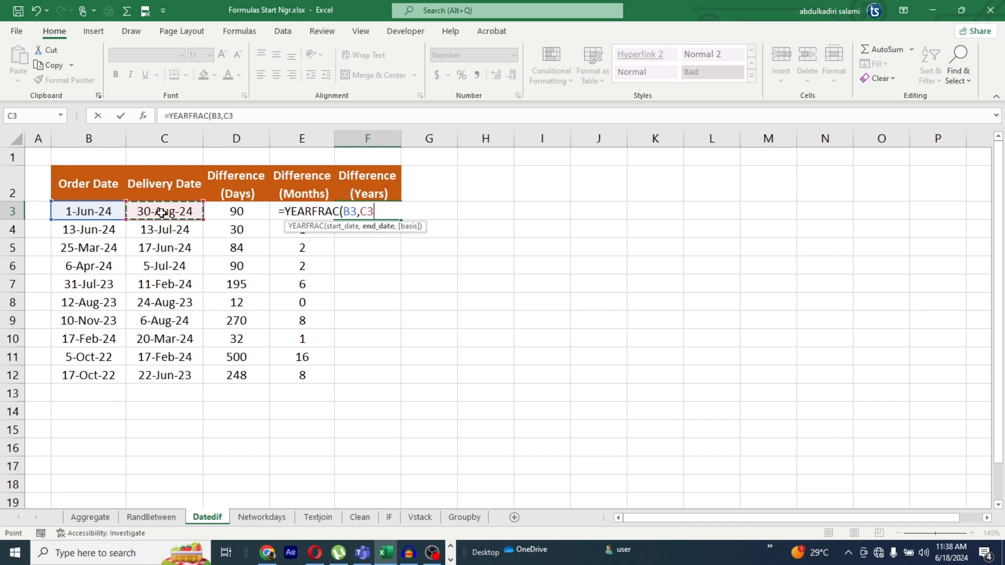
pyautogui.write(')')
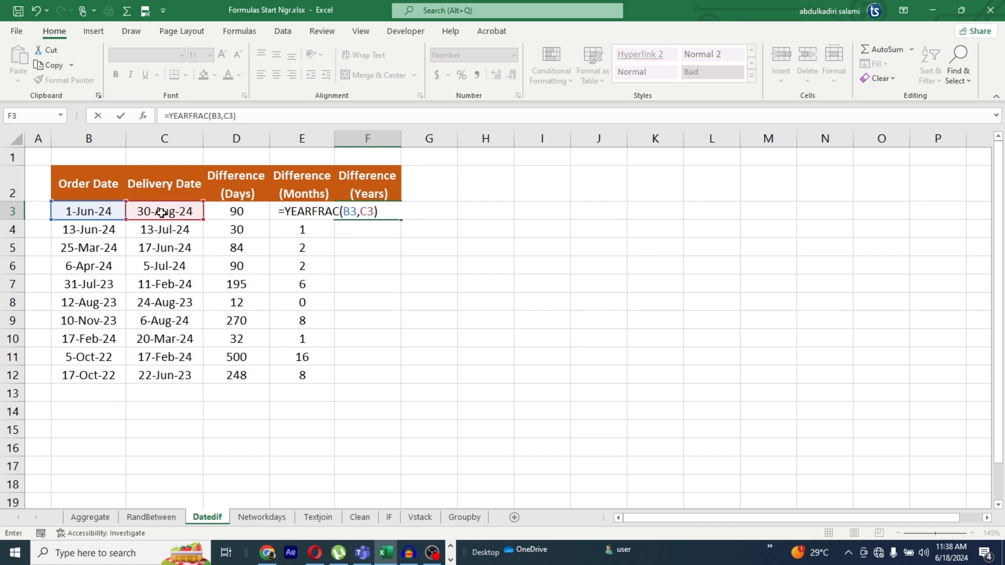
pyautogui.press('Return')
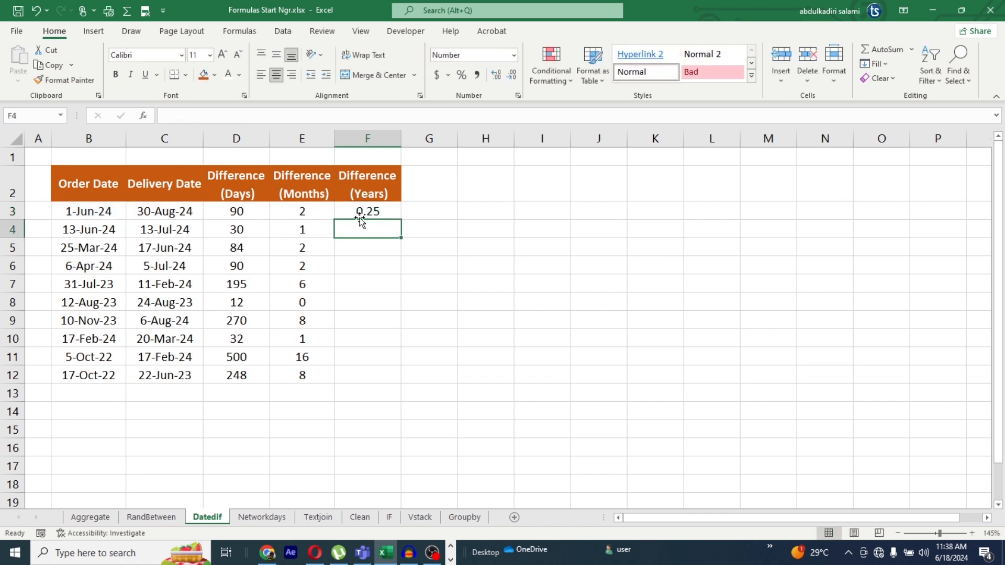
pyautogui.click(365, 213)
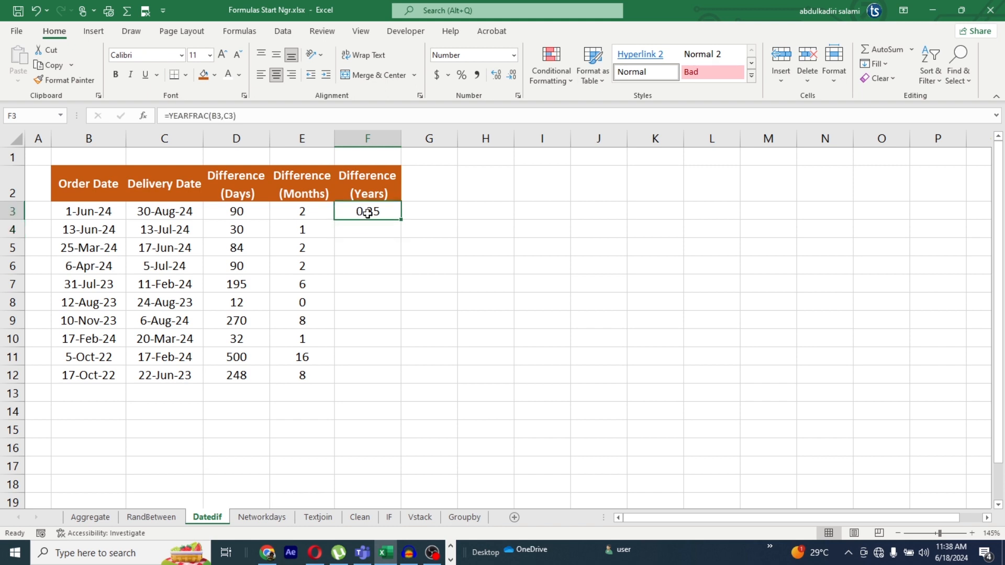
pyautogui.doubleClick(400, 220)
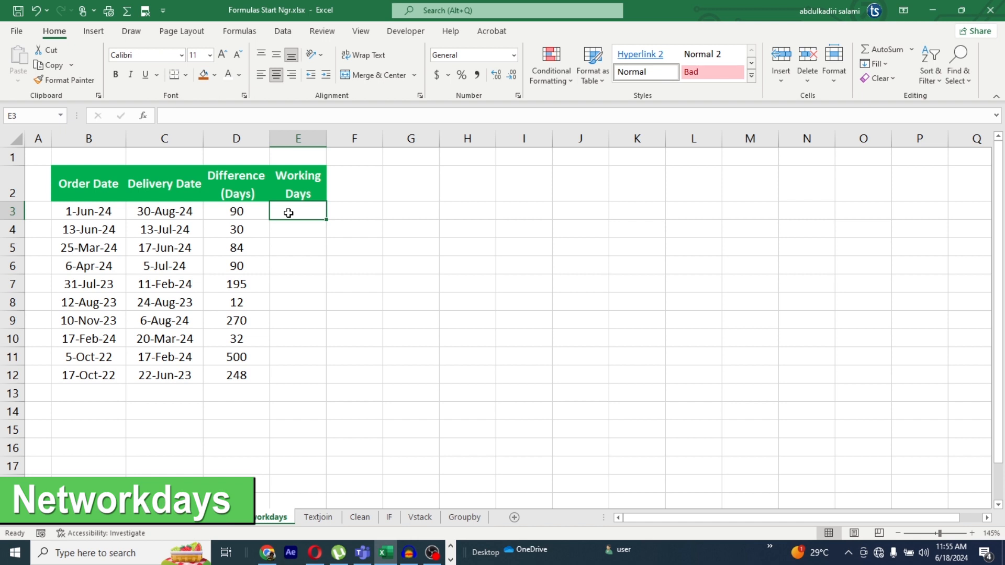
# - Calculate the working days on the Networkdays sheet by entering =NETWORKDAYS(B3,C3) in E3 and filling it down to E12
pyautogui.write('=')
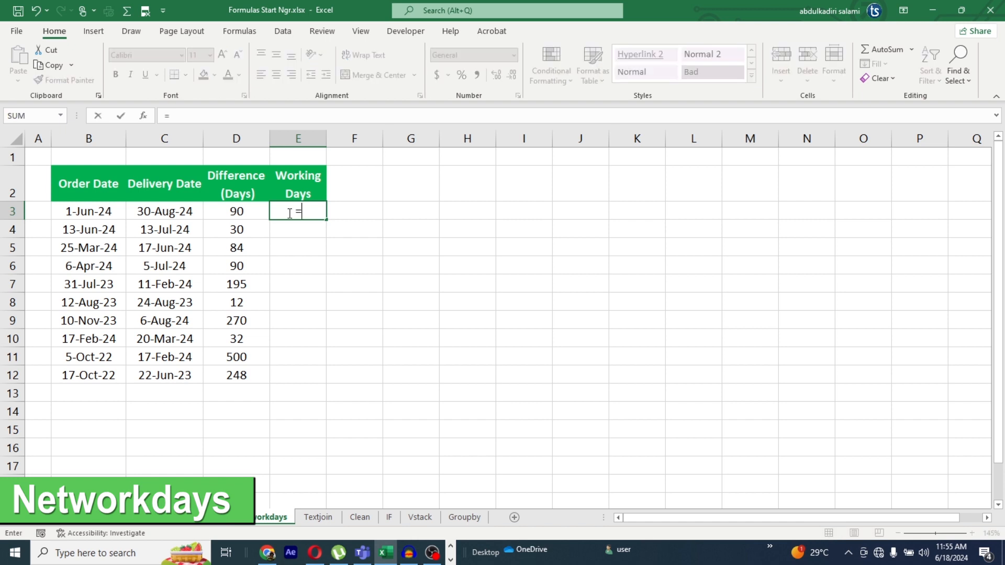
pyautogui.write('NETWORK')
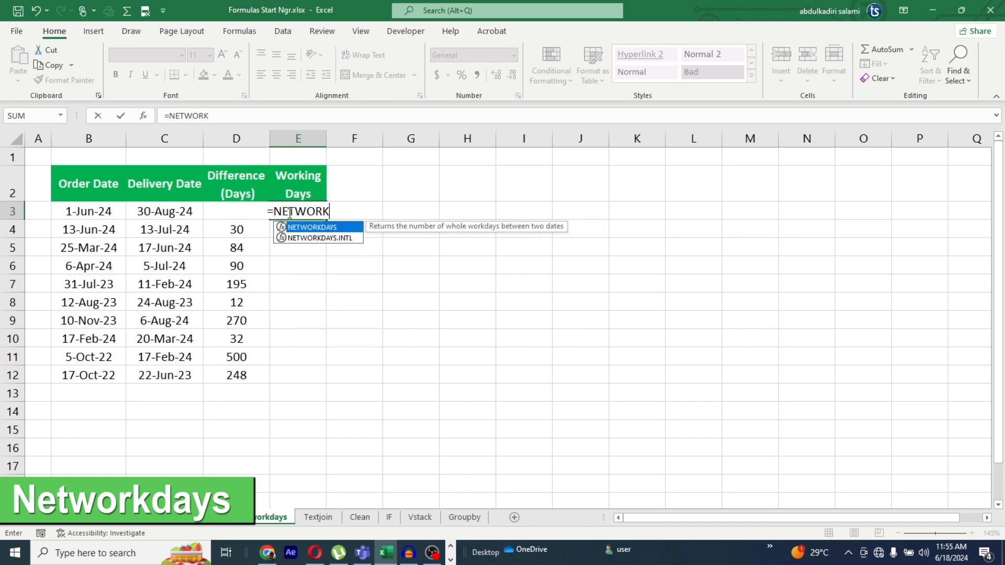
pyautogui.doubleClick(319, 229)
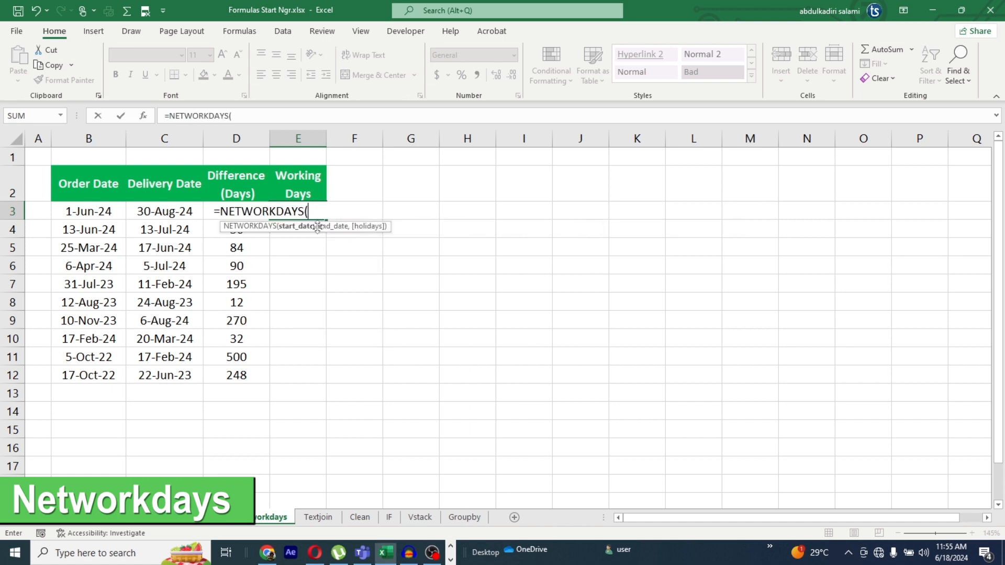
pyautogui.click(90, 214)
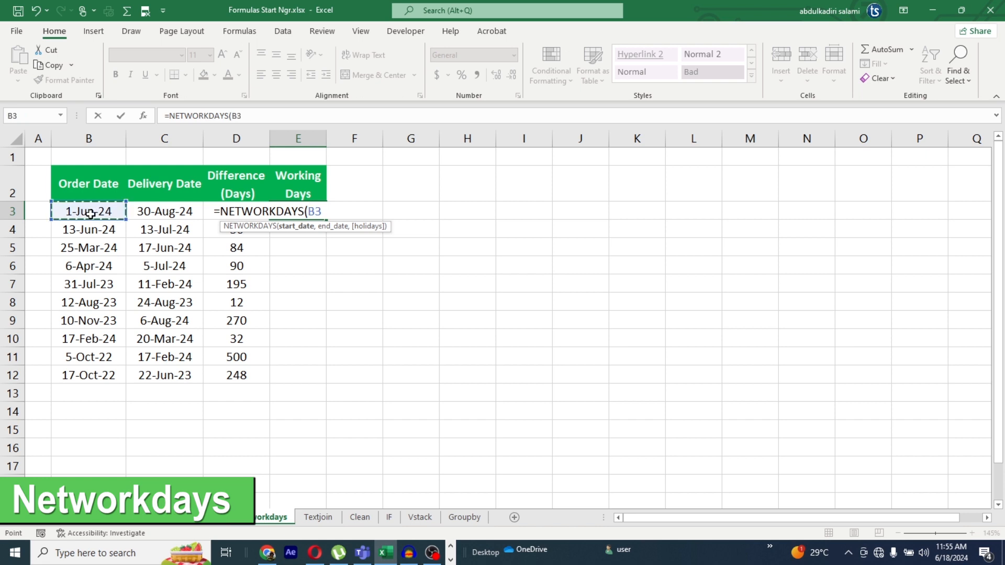
pyautogui.write(',')
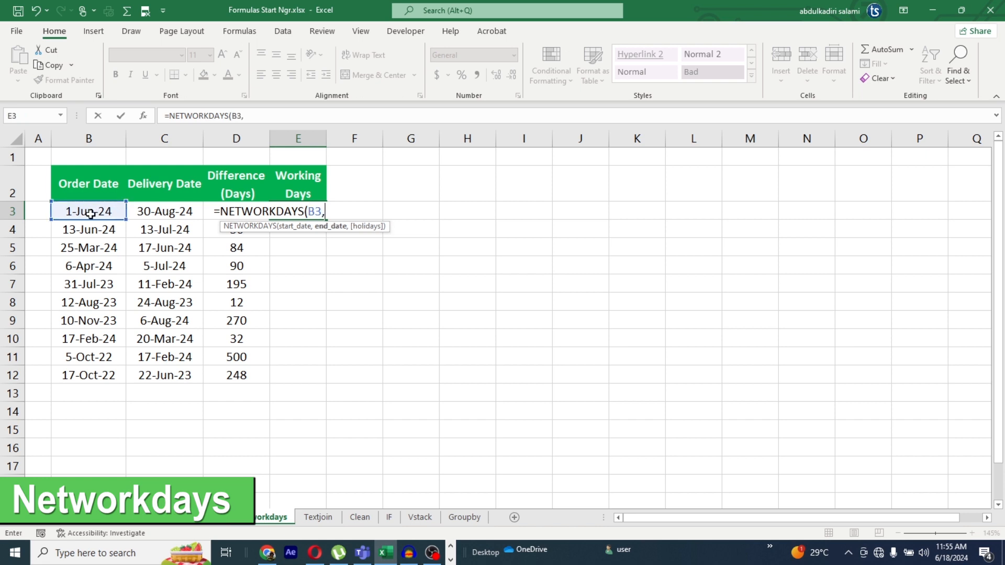
pyautogui.click(168, 212)
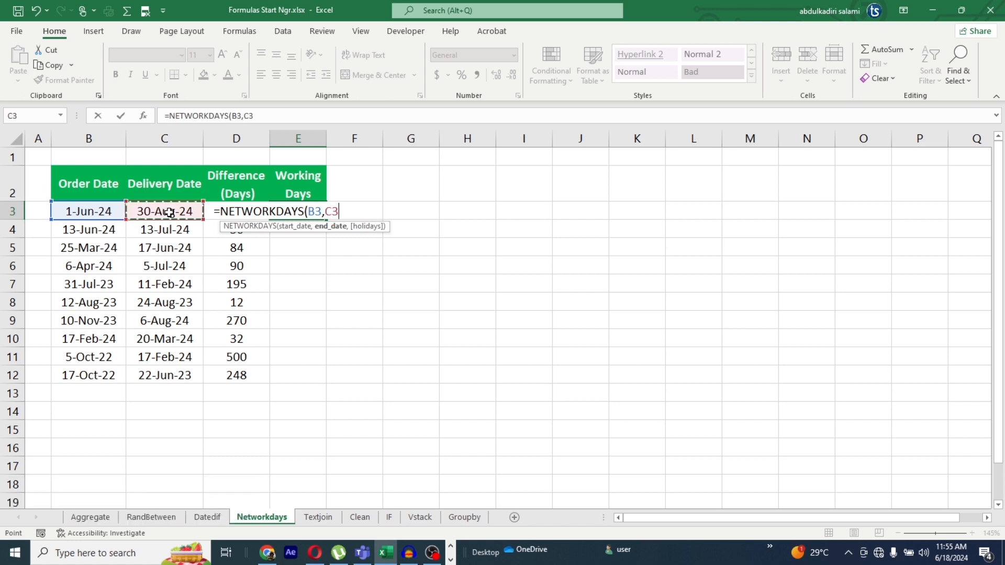
pyautogui.write(')')
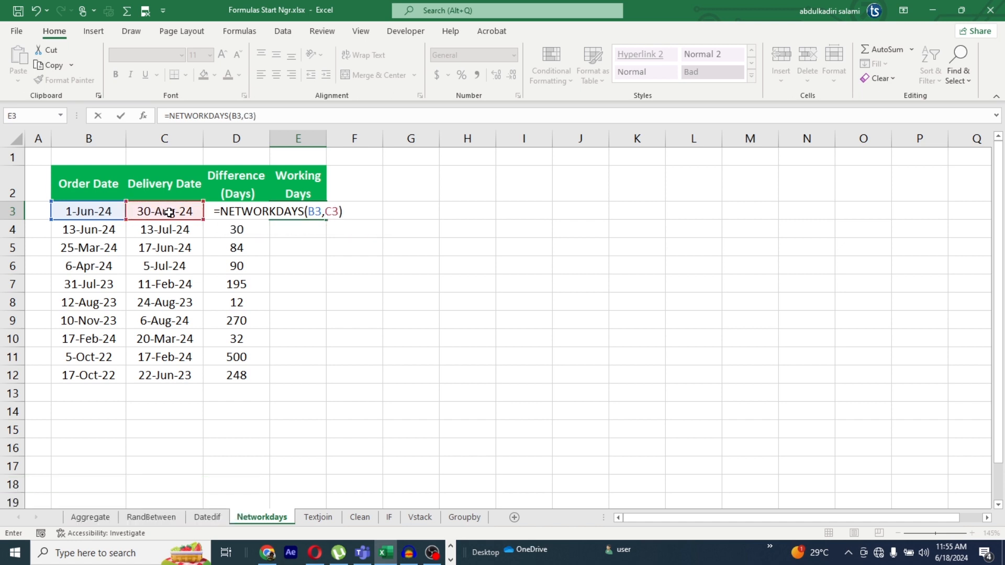
pyautogui.press('Return')
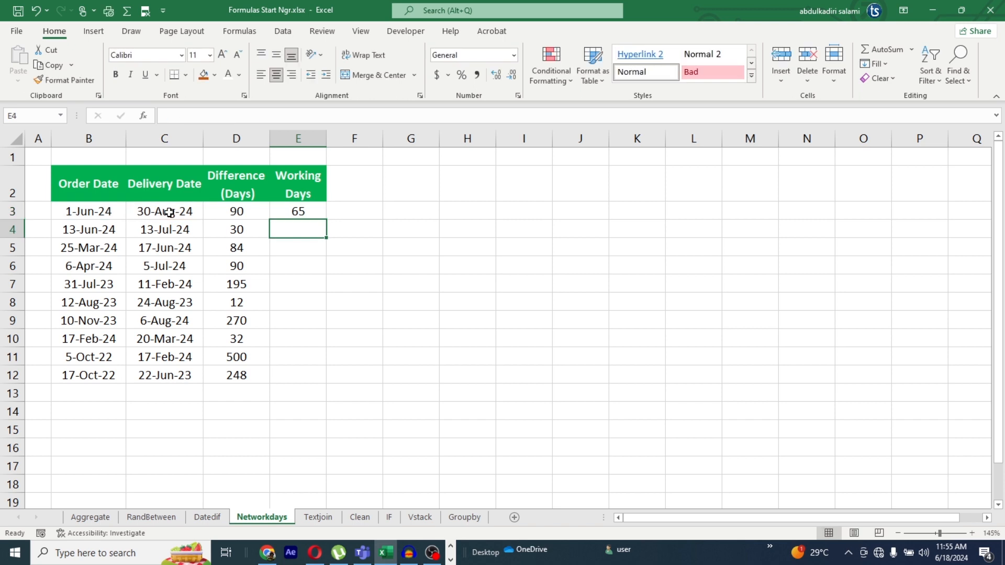
pyautogui.click(299, 211)
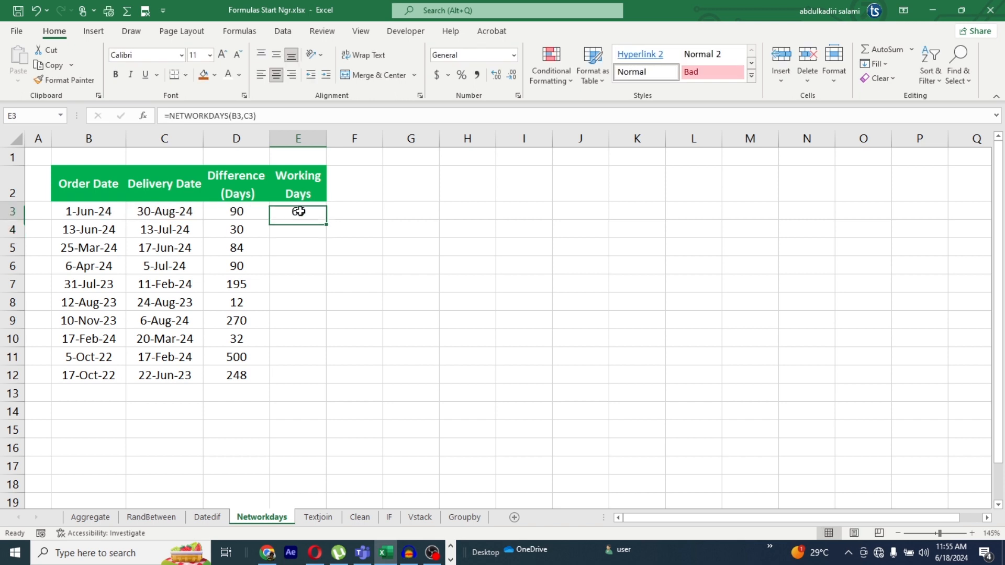
pyautogui.doubleClick(326, 219)
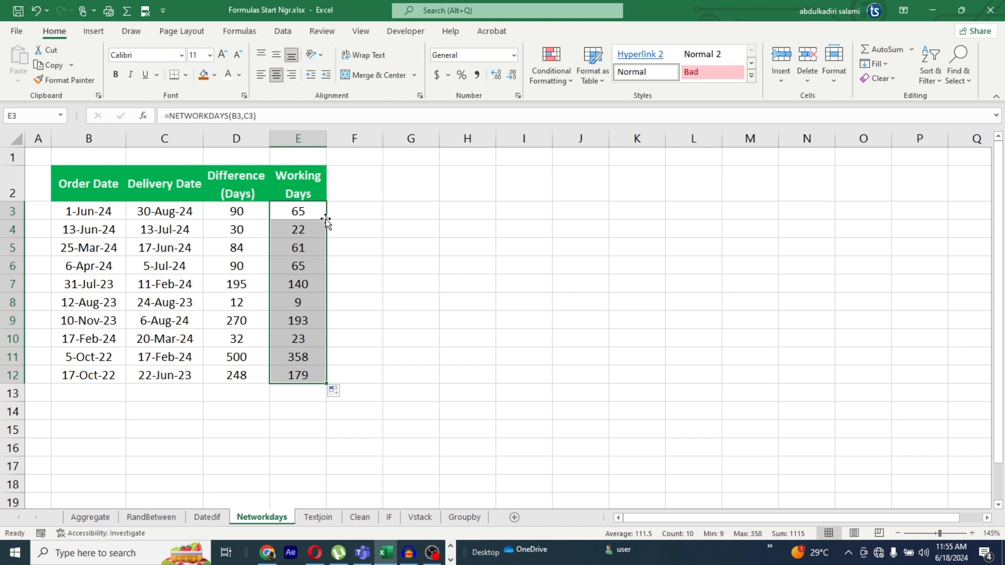